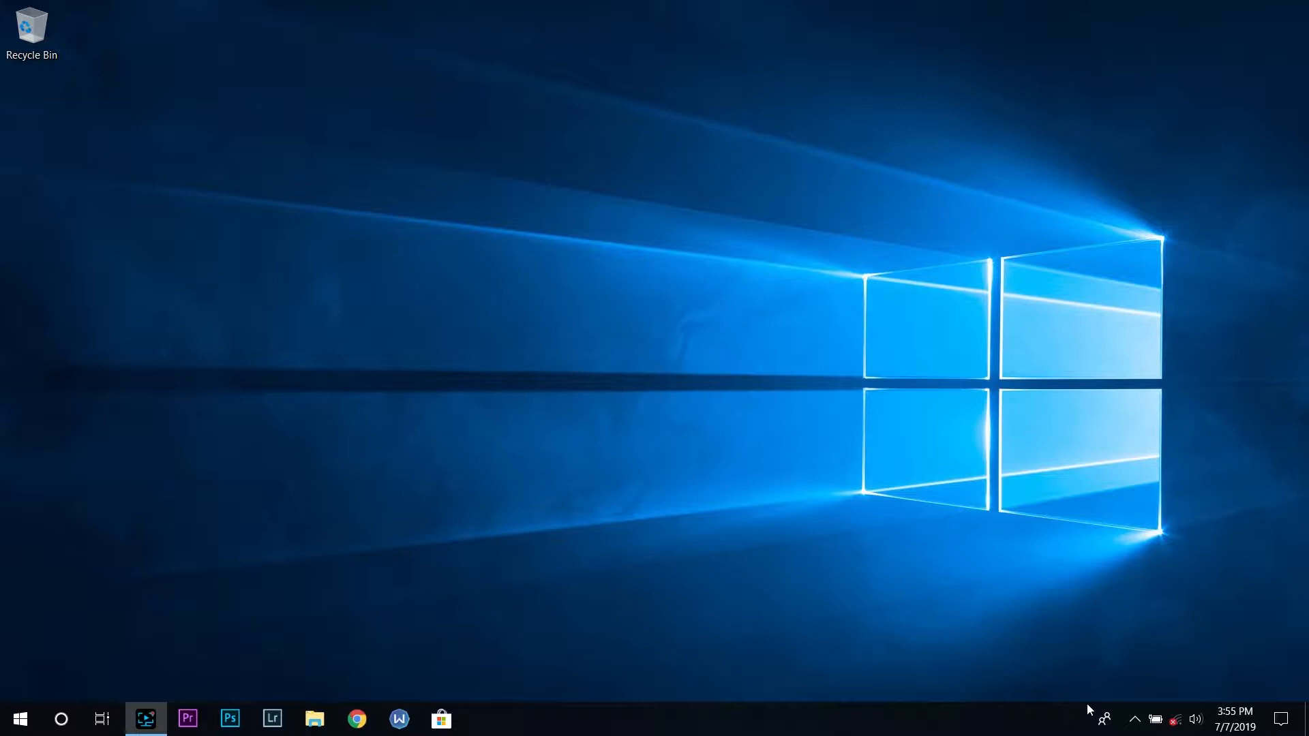
click(55, 730)
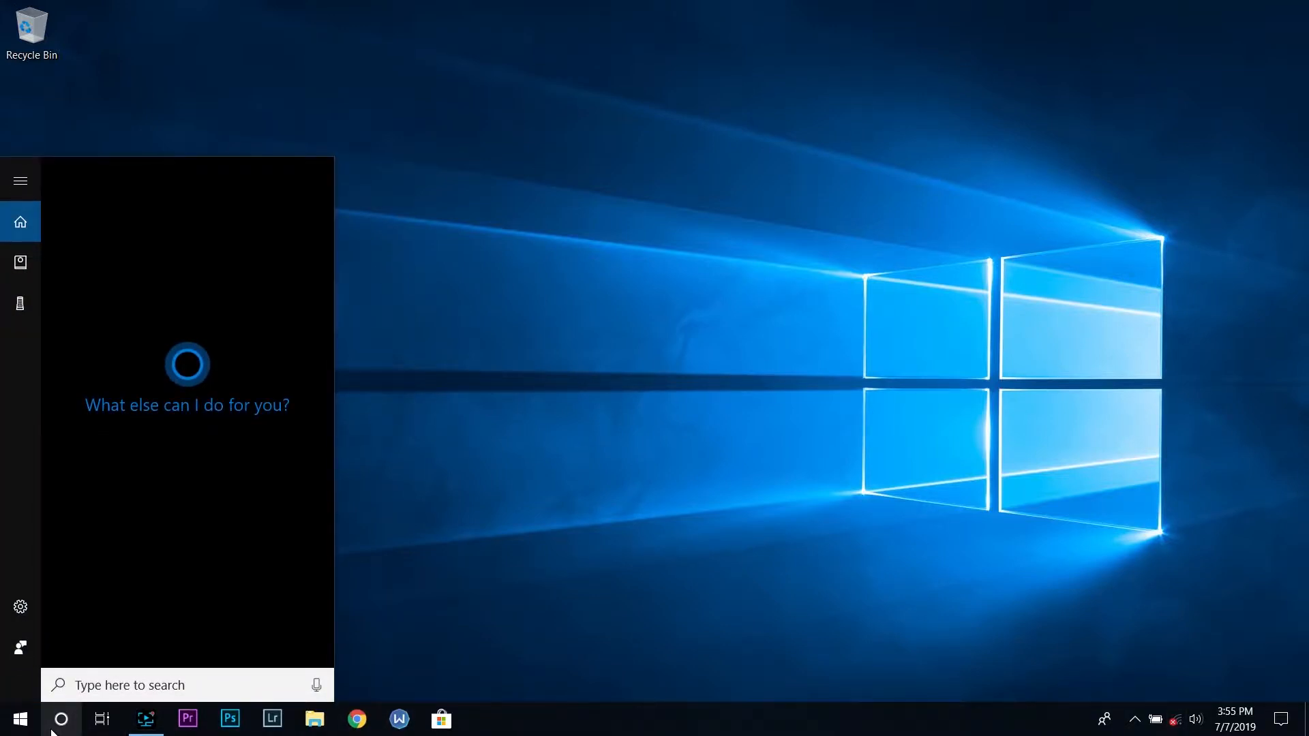
text(task)
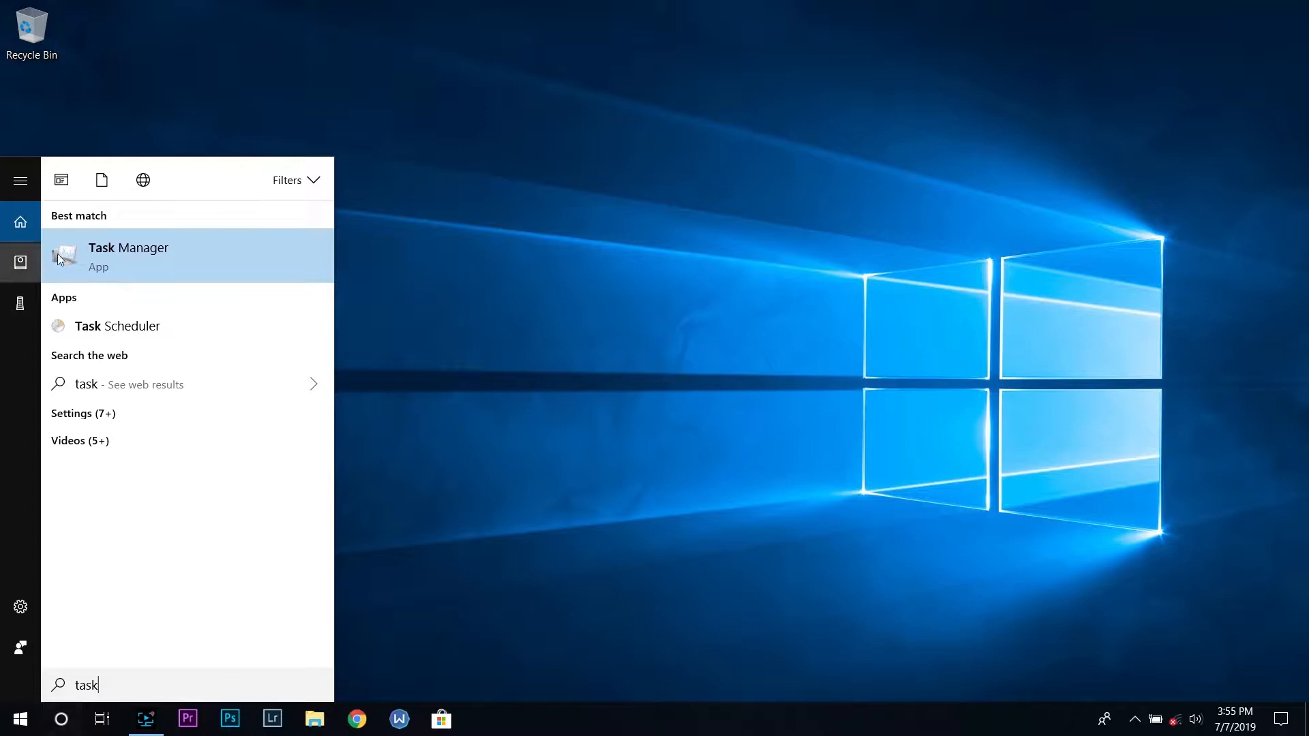
click(59, 260)
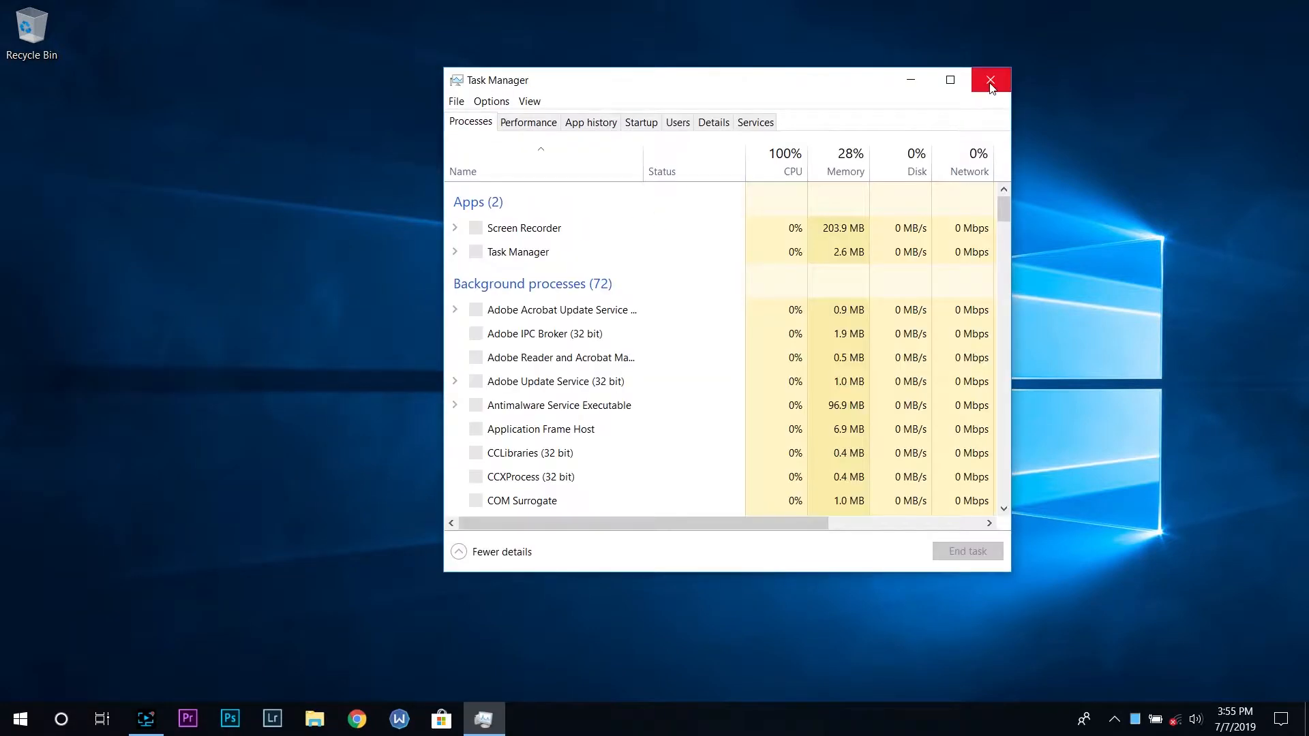
click(991, 81)
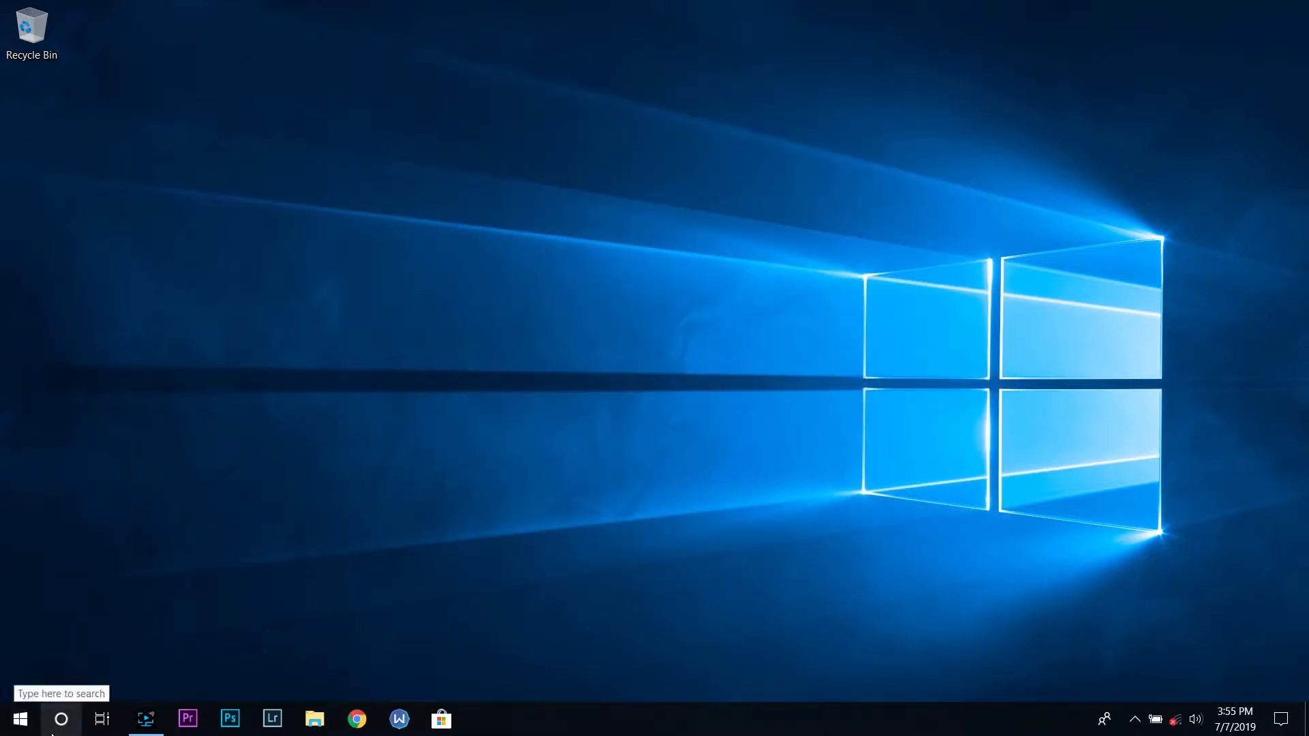
Open Task Manager from the search box and move its window slightly down and left
click(52, 734)
text(task)
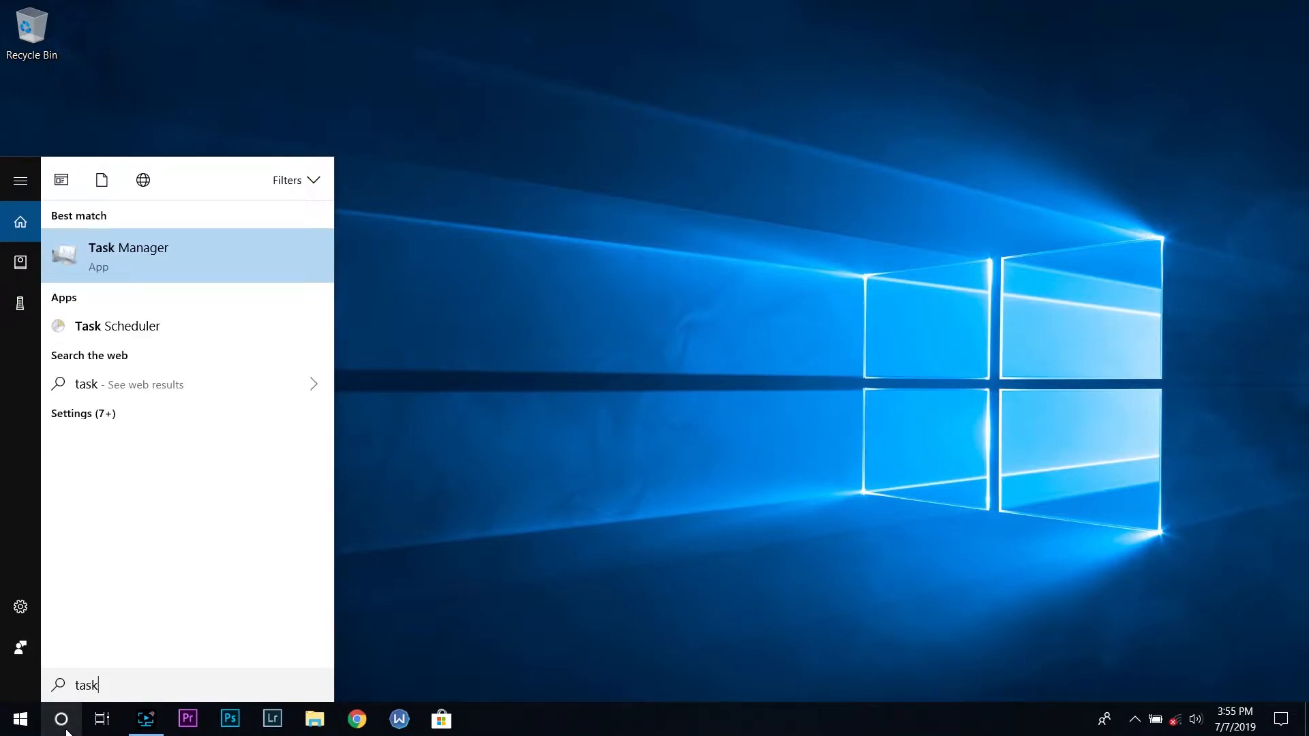
click(149, 280)
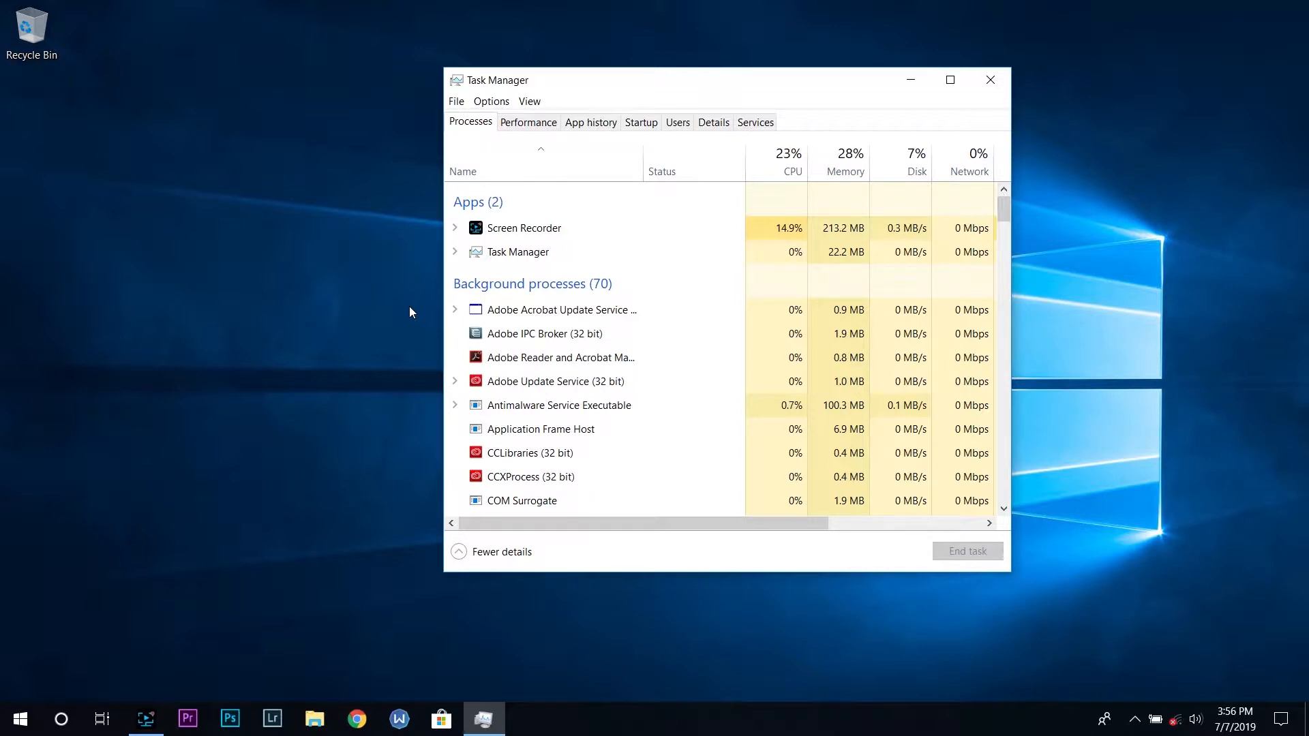
click(461, 554)
drag(536, 96, 500, 121)
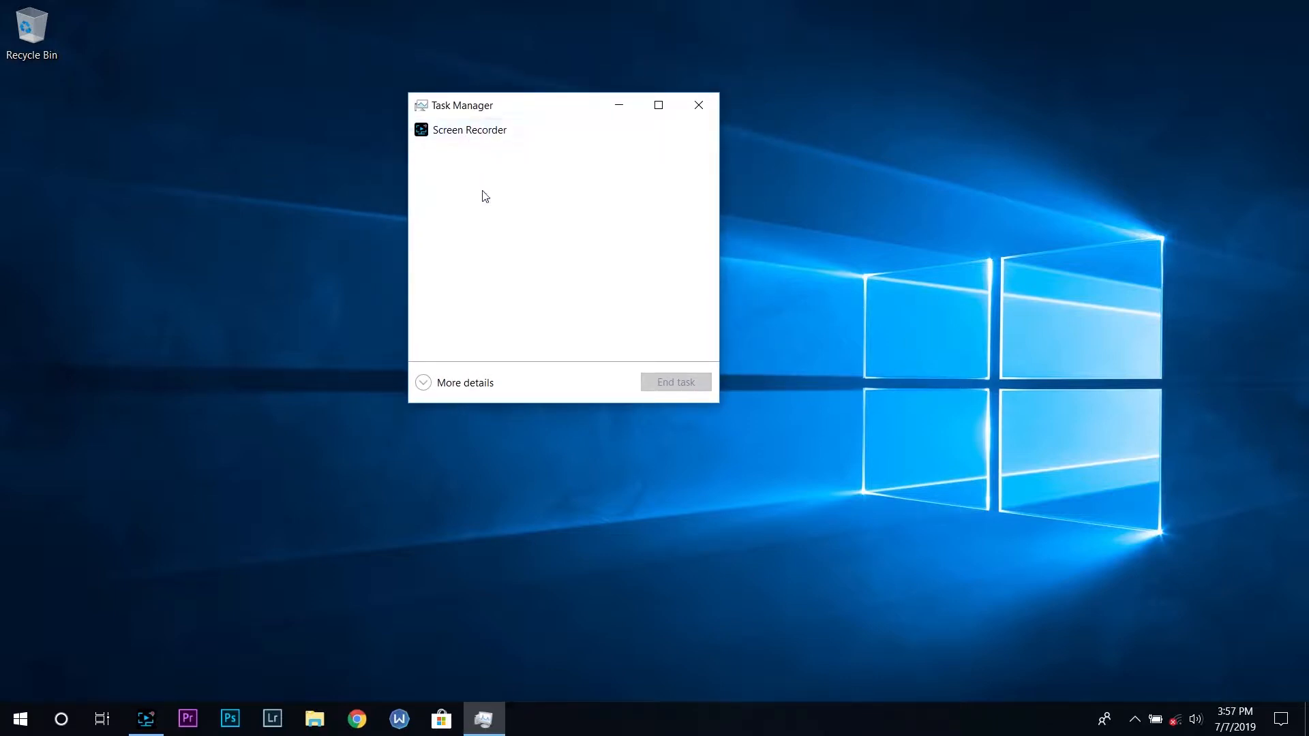
click(426, 385)
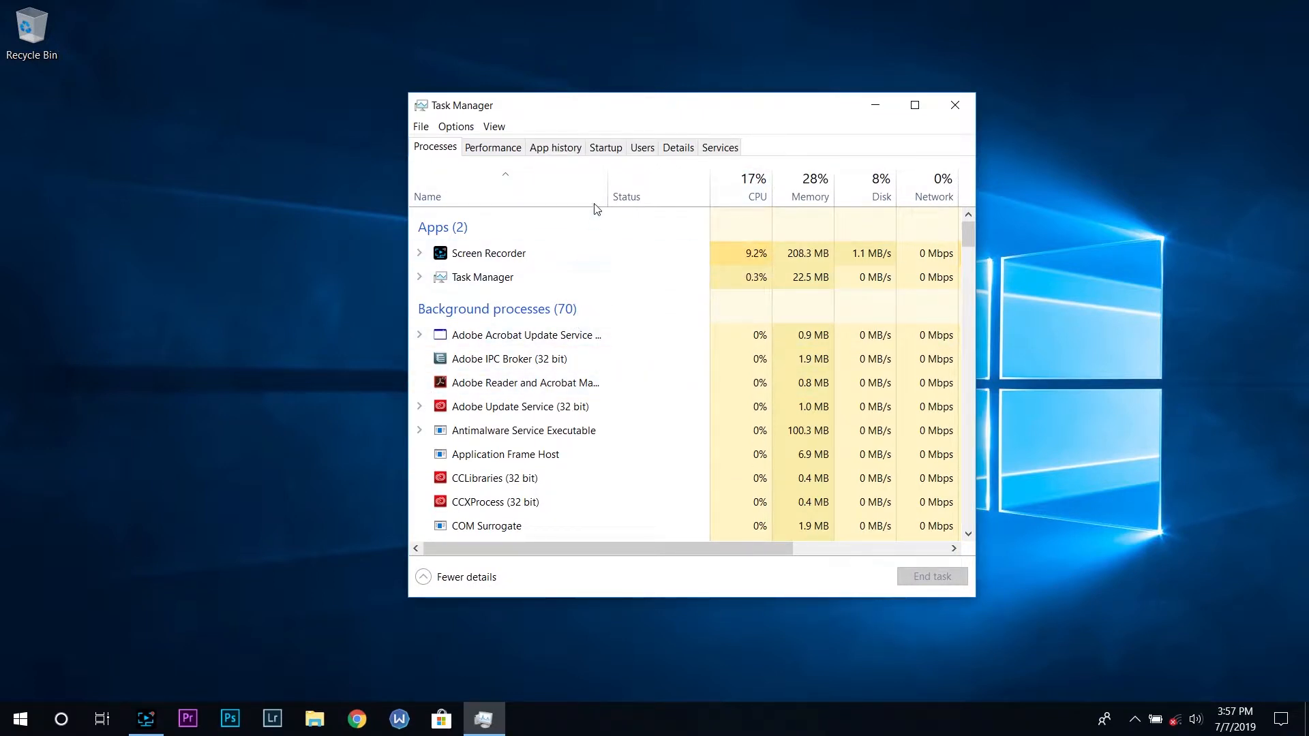
Disable the Windscribe client in the Startup programs list
click(609, 149)
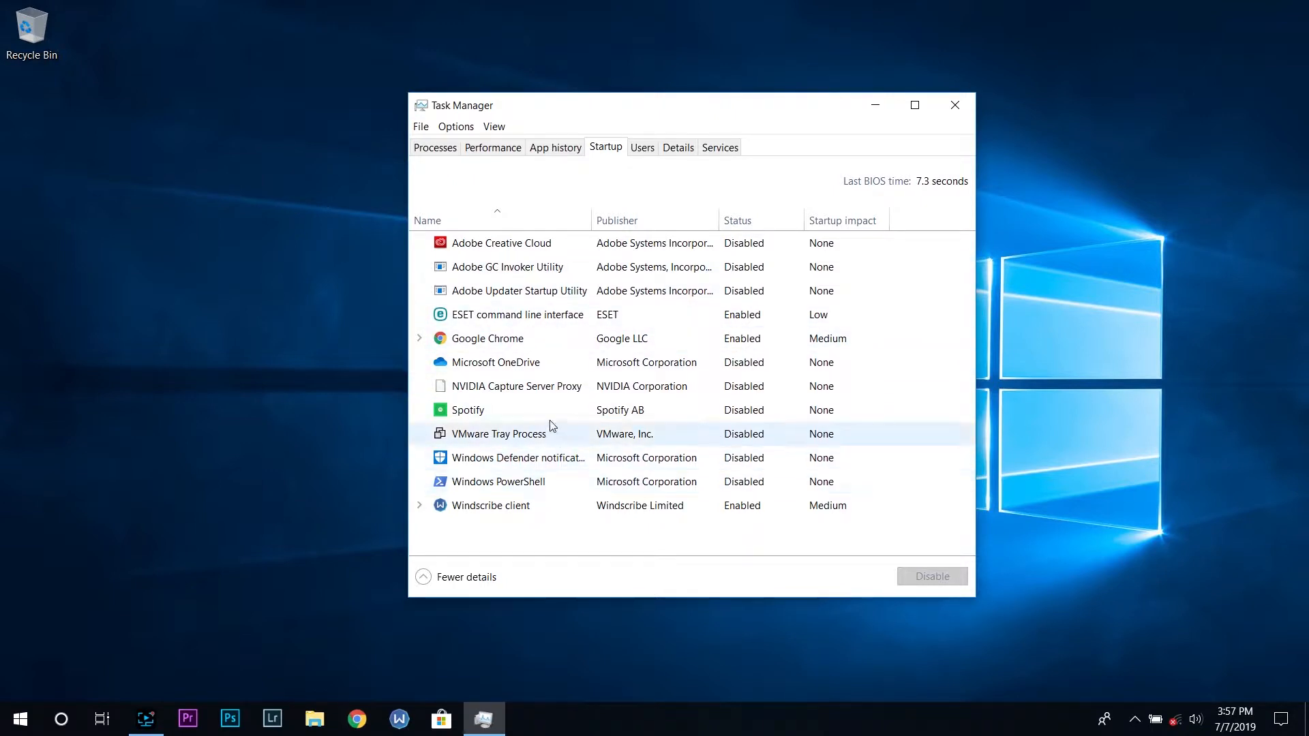
click(581, 504)
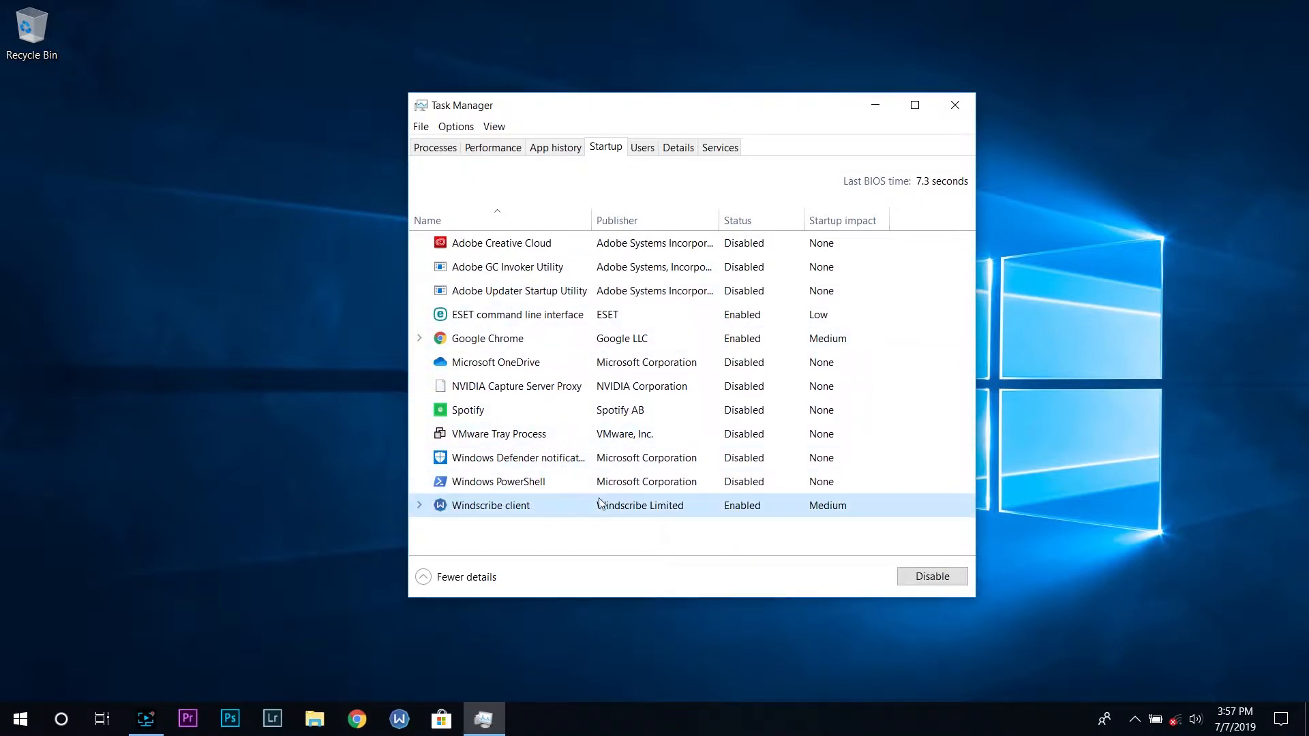
click(730, 487)
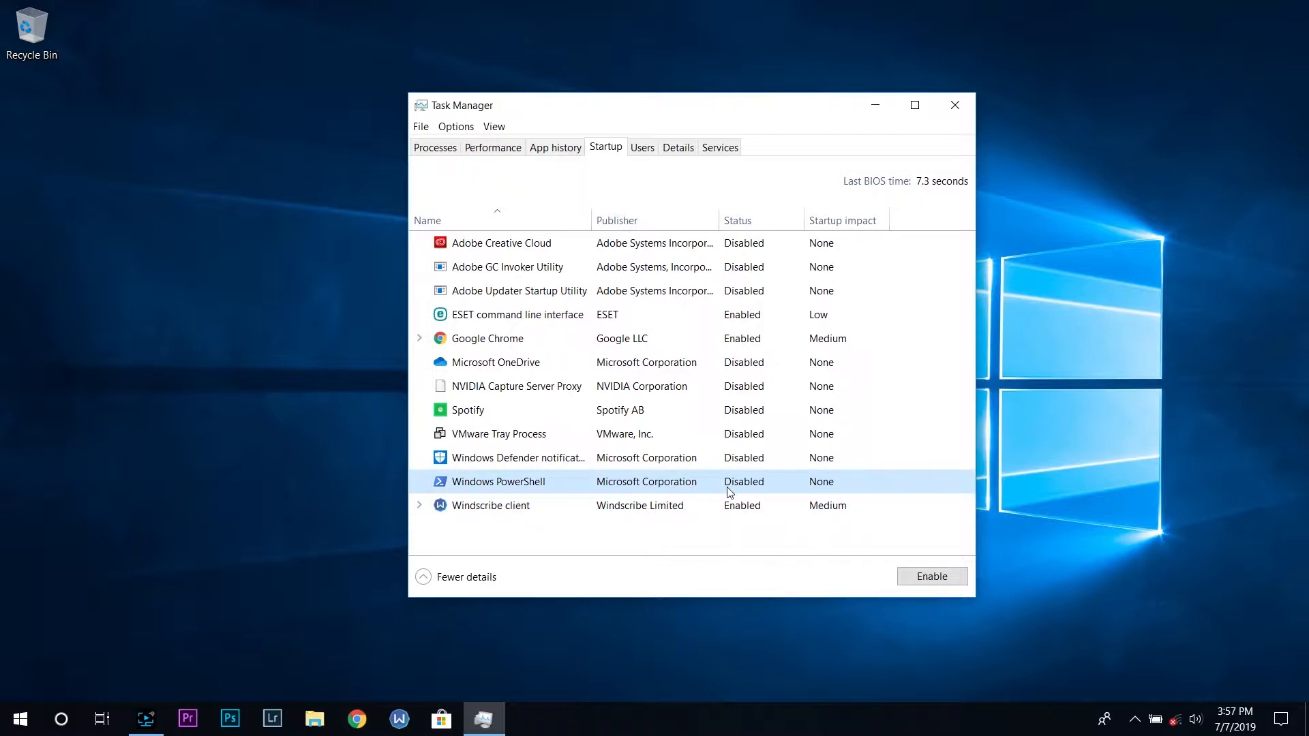
right_click(731, 489)
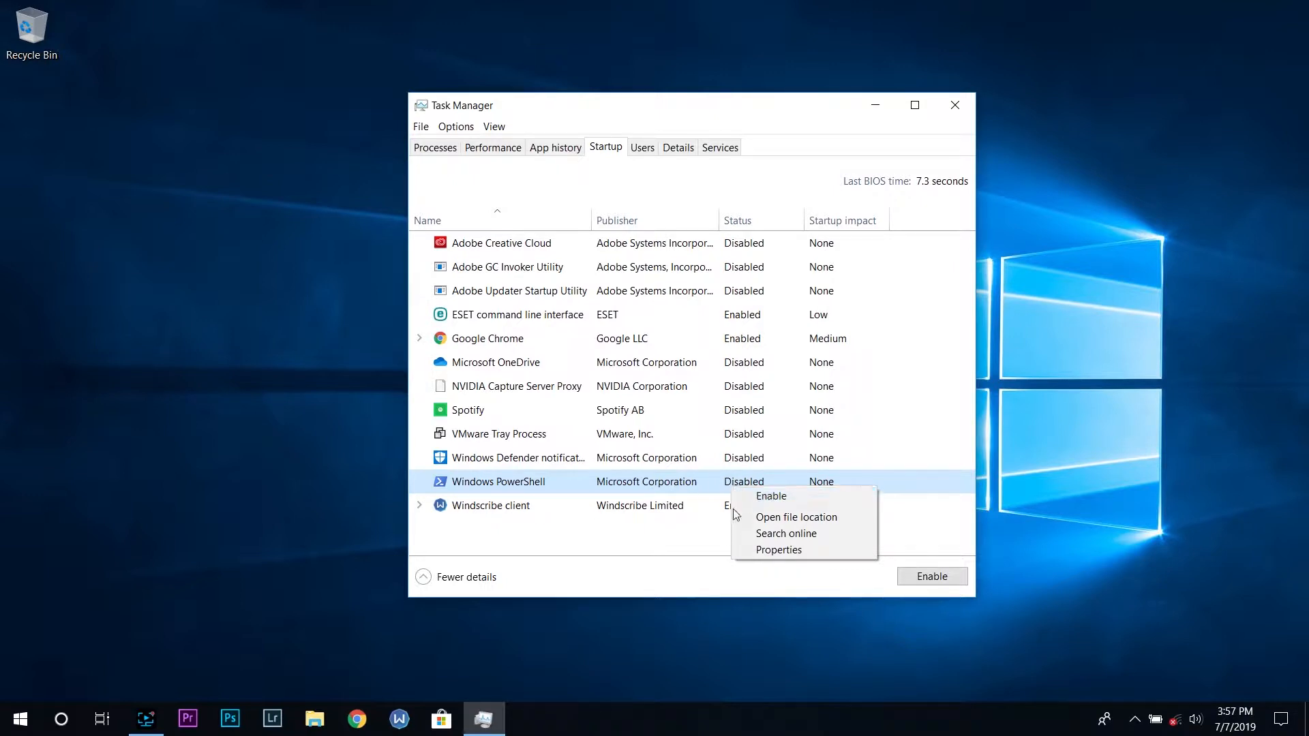
click(717, 519)
click(727, 515)
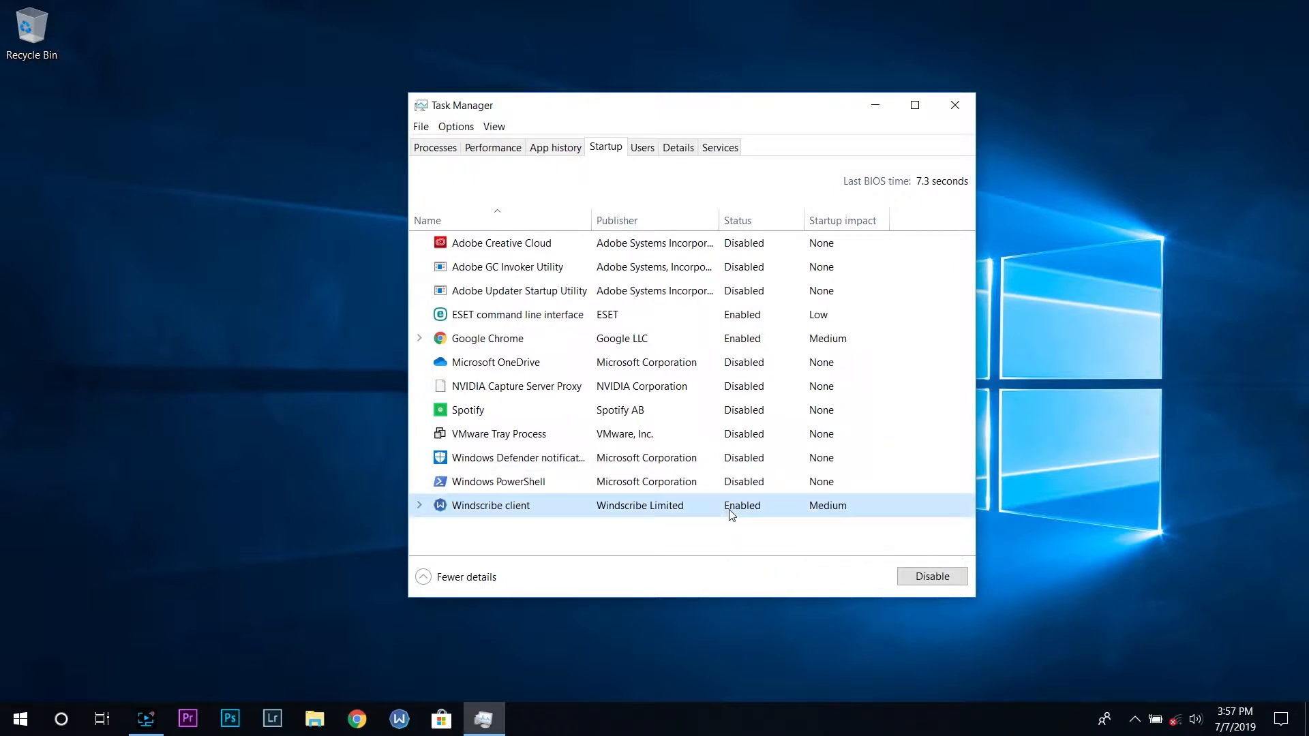
right_click(731, 515)
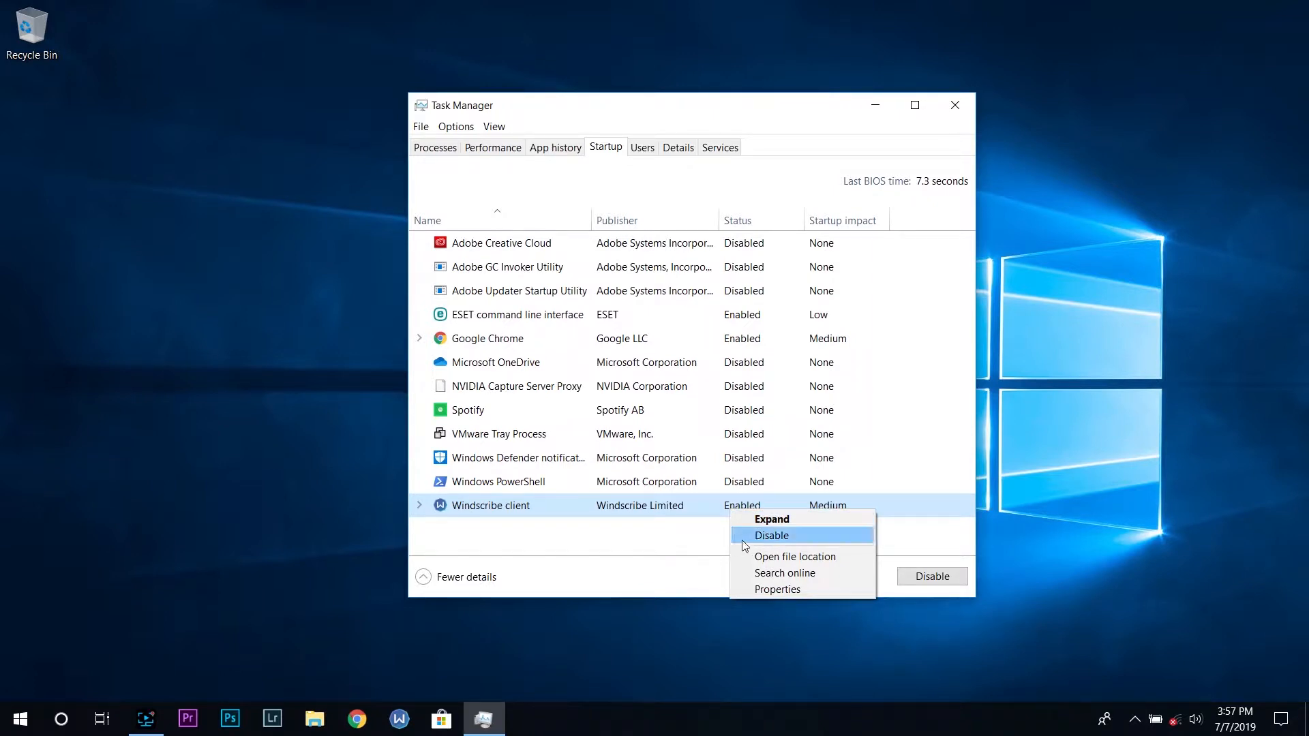
click(755, 537)
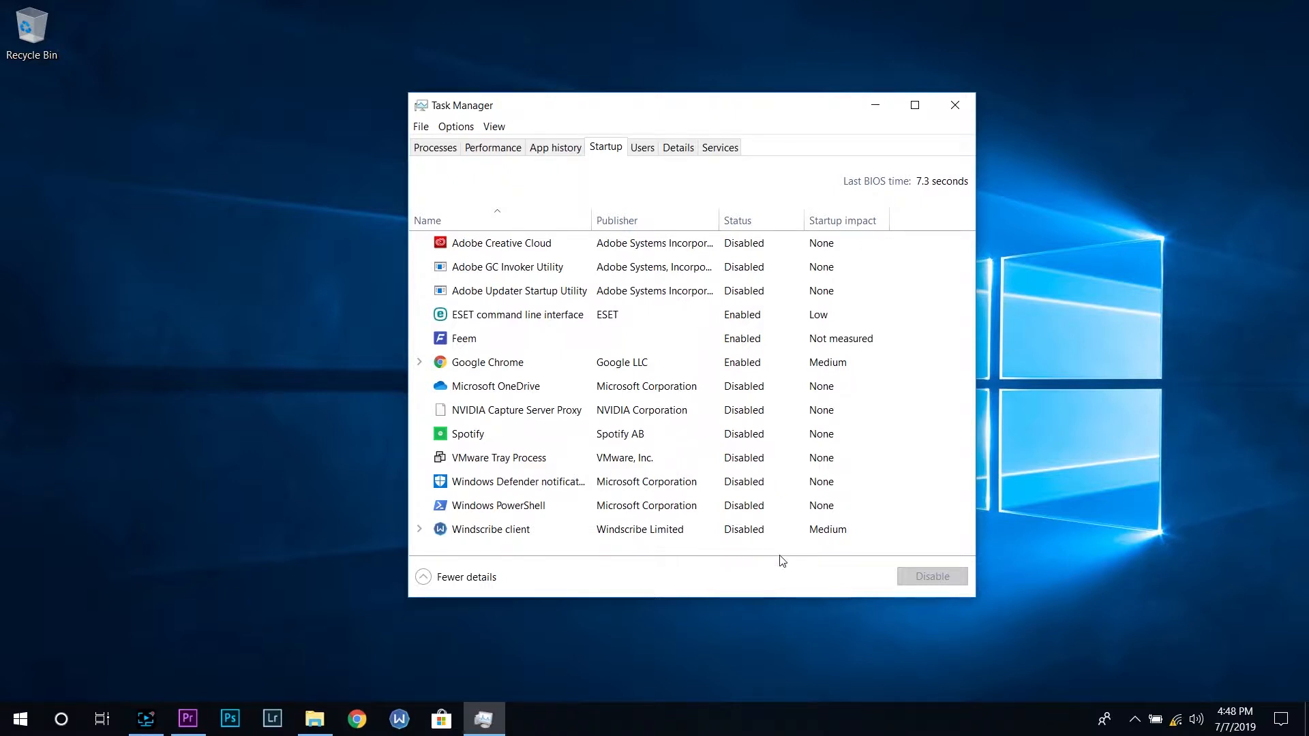
Try to disable the ESET command line interface startup entry
click(736, 317)
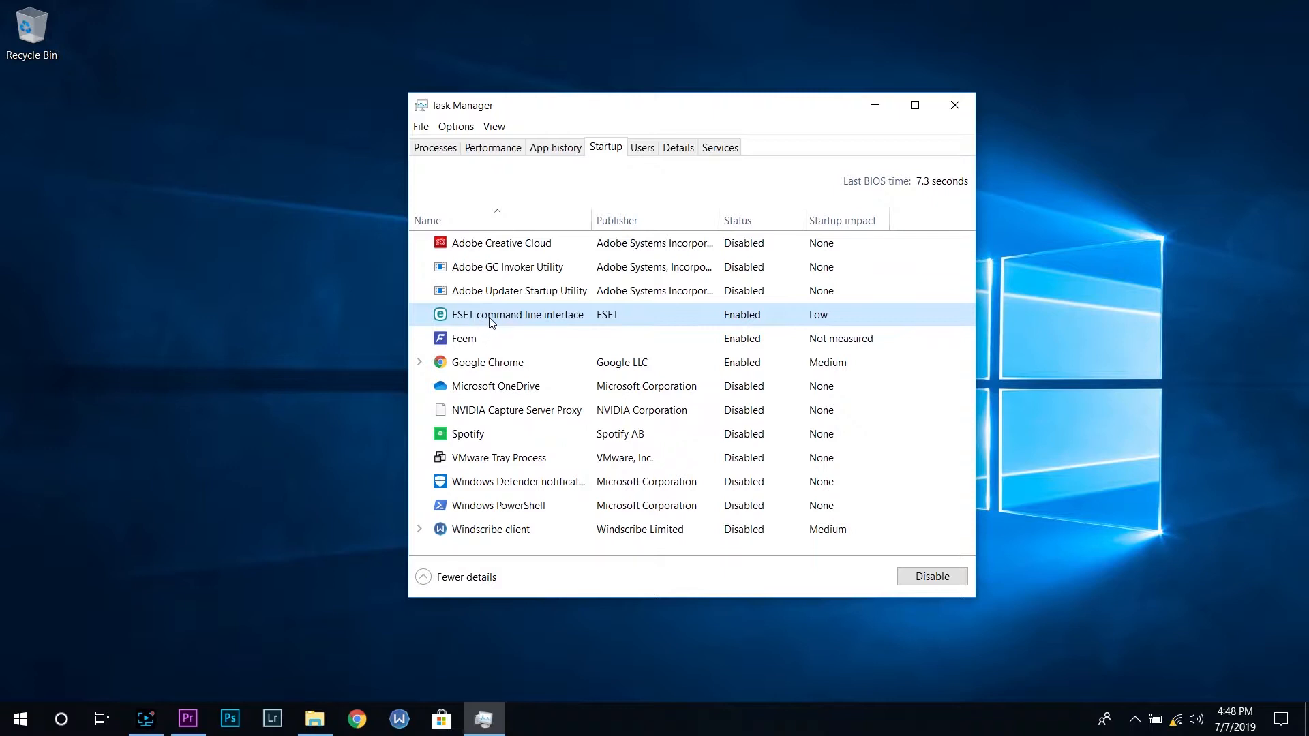
right_click(734, 314)
click(743, 323)
right_click(722, 323)
click(733, 326)
Try once more to disable the ESET command line interface startup entry after switching between the Services and Startup lists
click(720, 148)
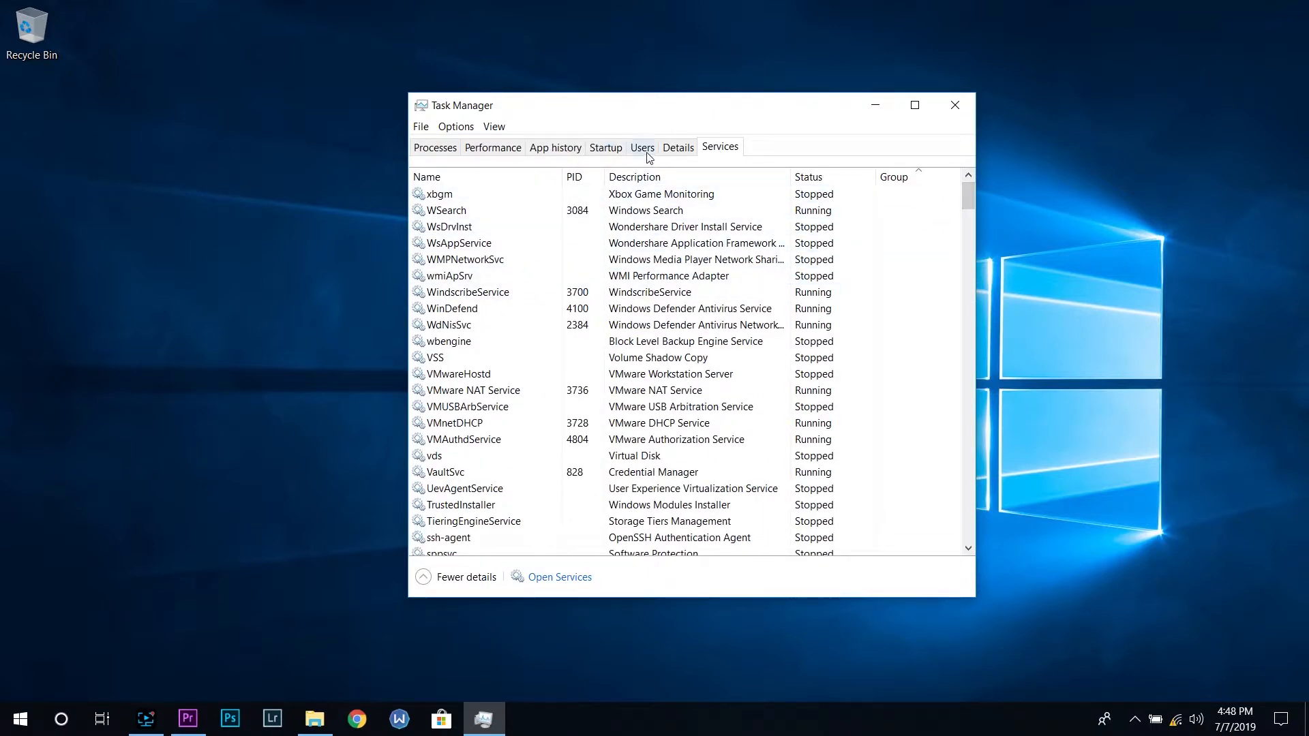
click(619, 151)
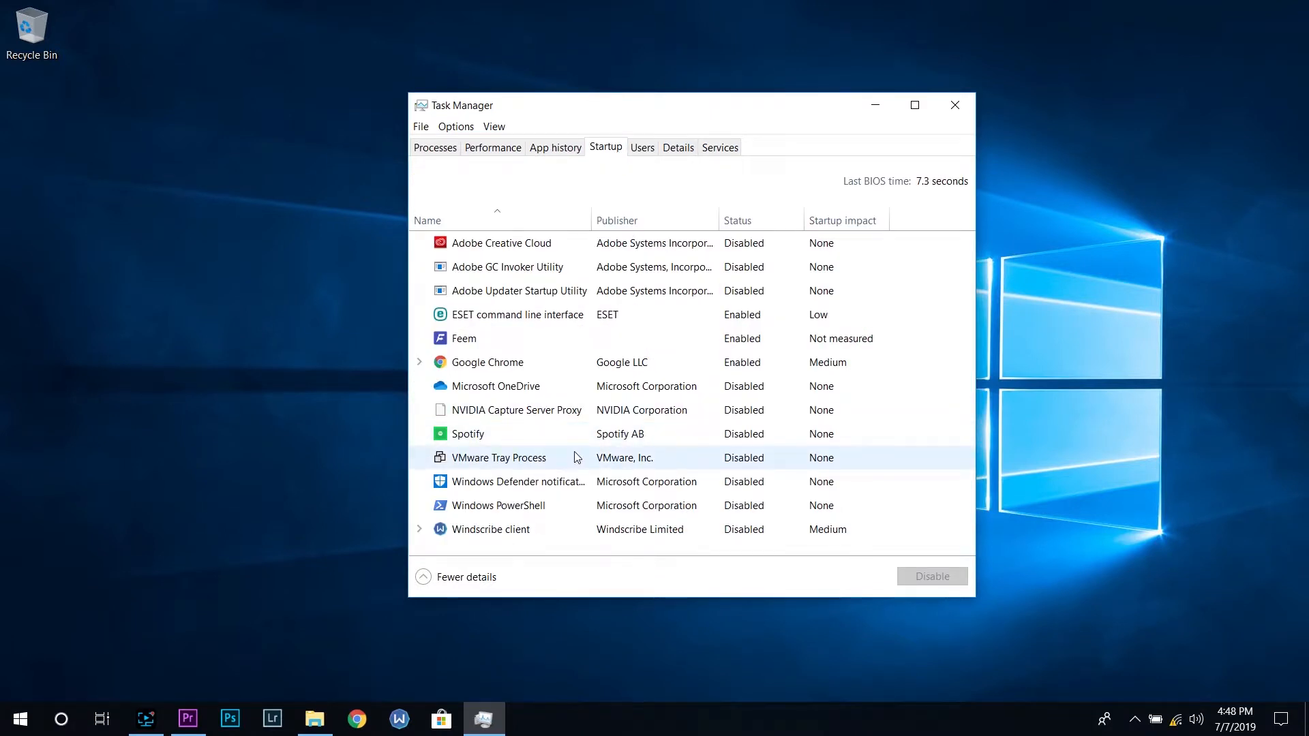
click(561, 323)
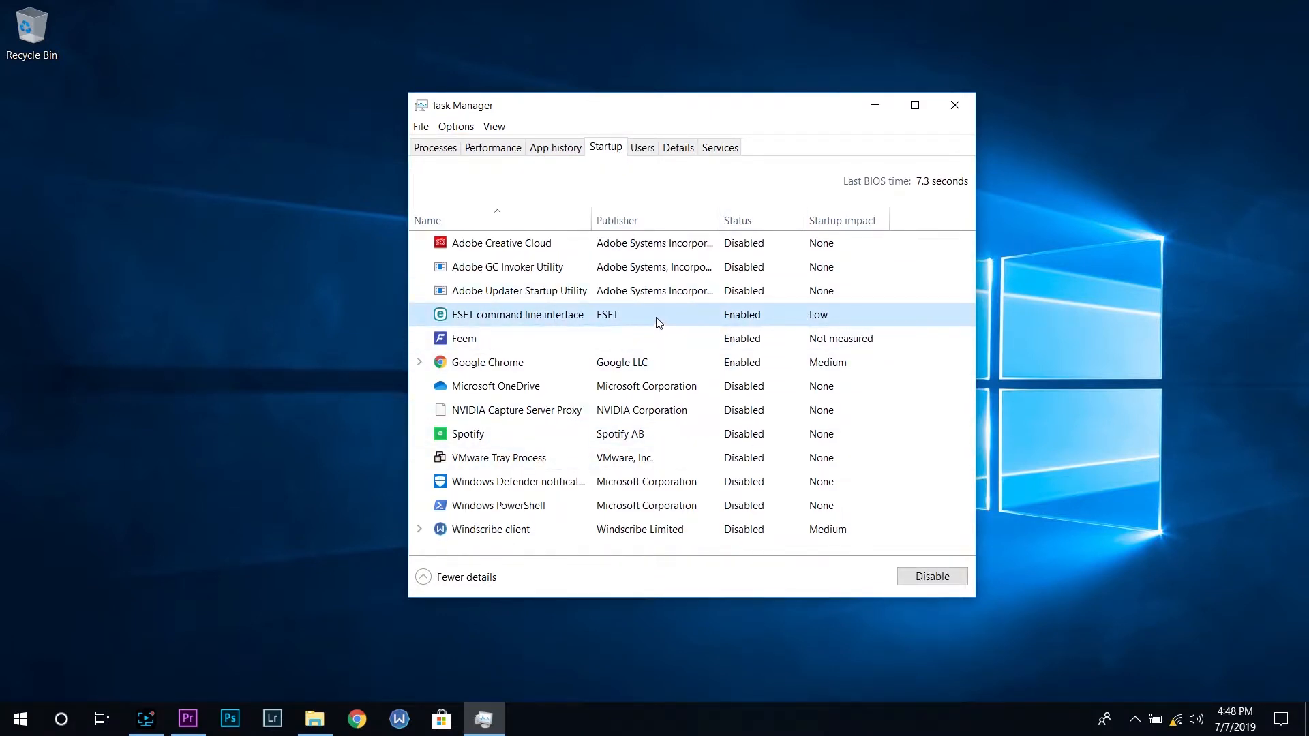
click(720, 148)
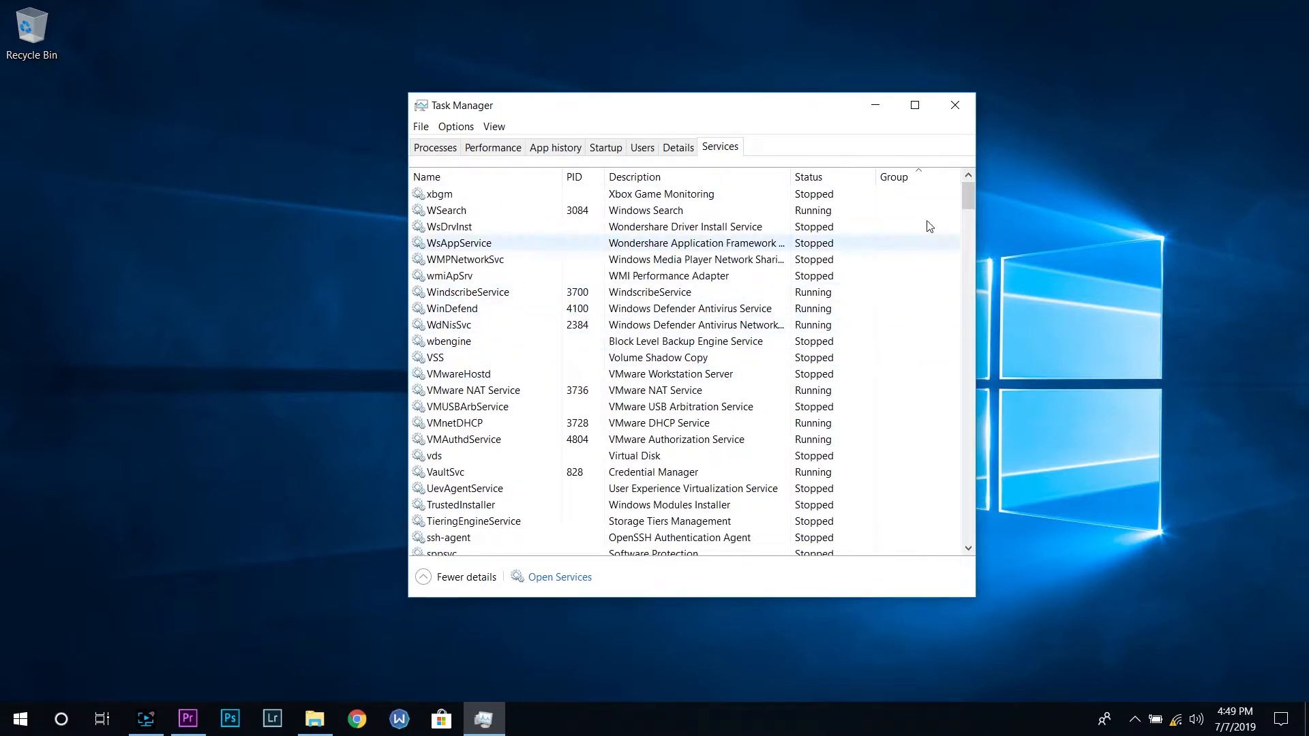
click(605, 148)
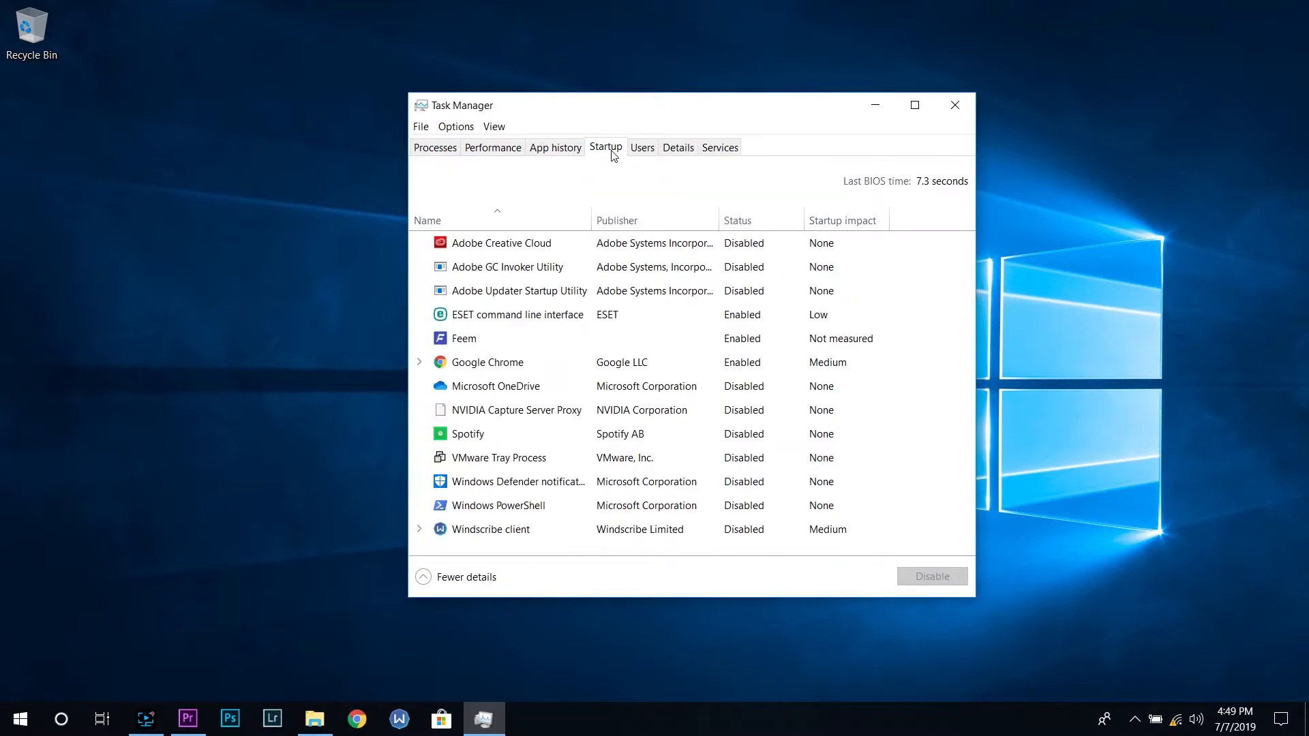
click(486, 324)
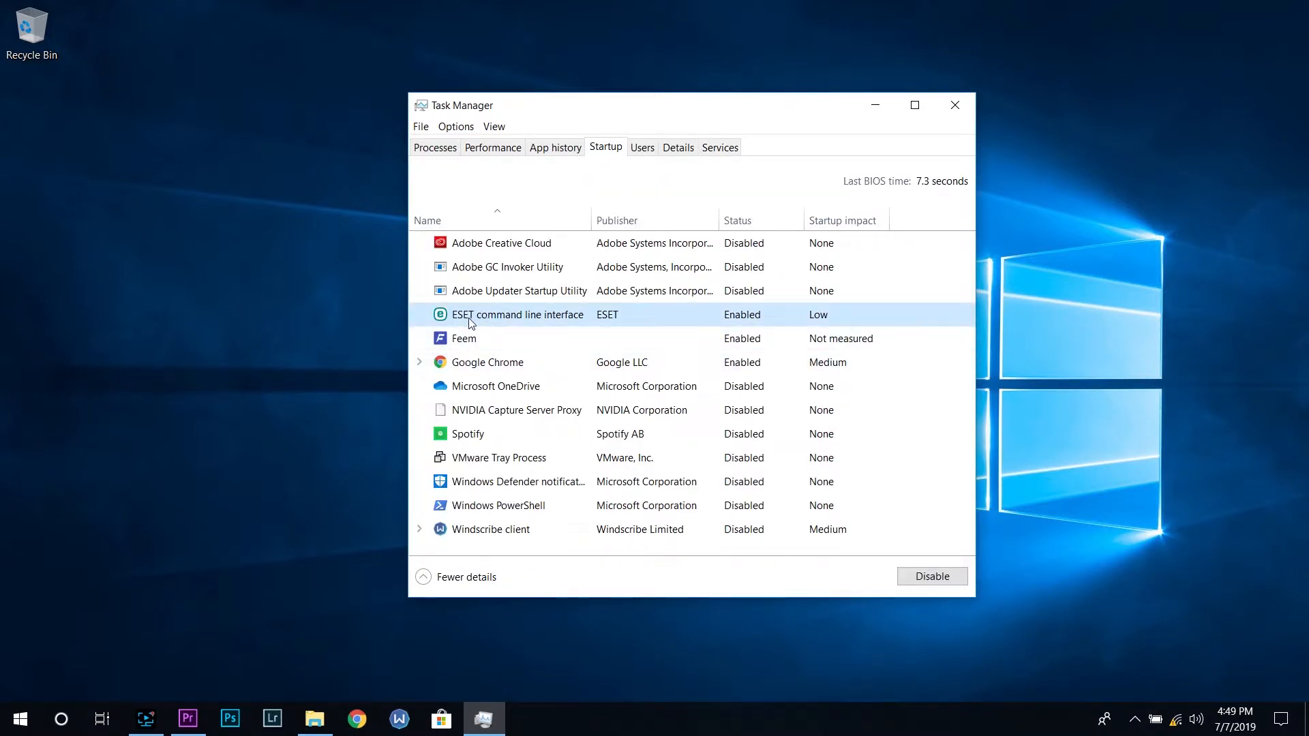
right_click(596, 322)
click(616, 329)
Locate the ekrn ESET Service in the services list and open the Services console from it
click(721, 147)
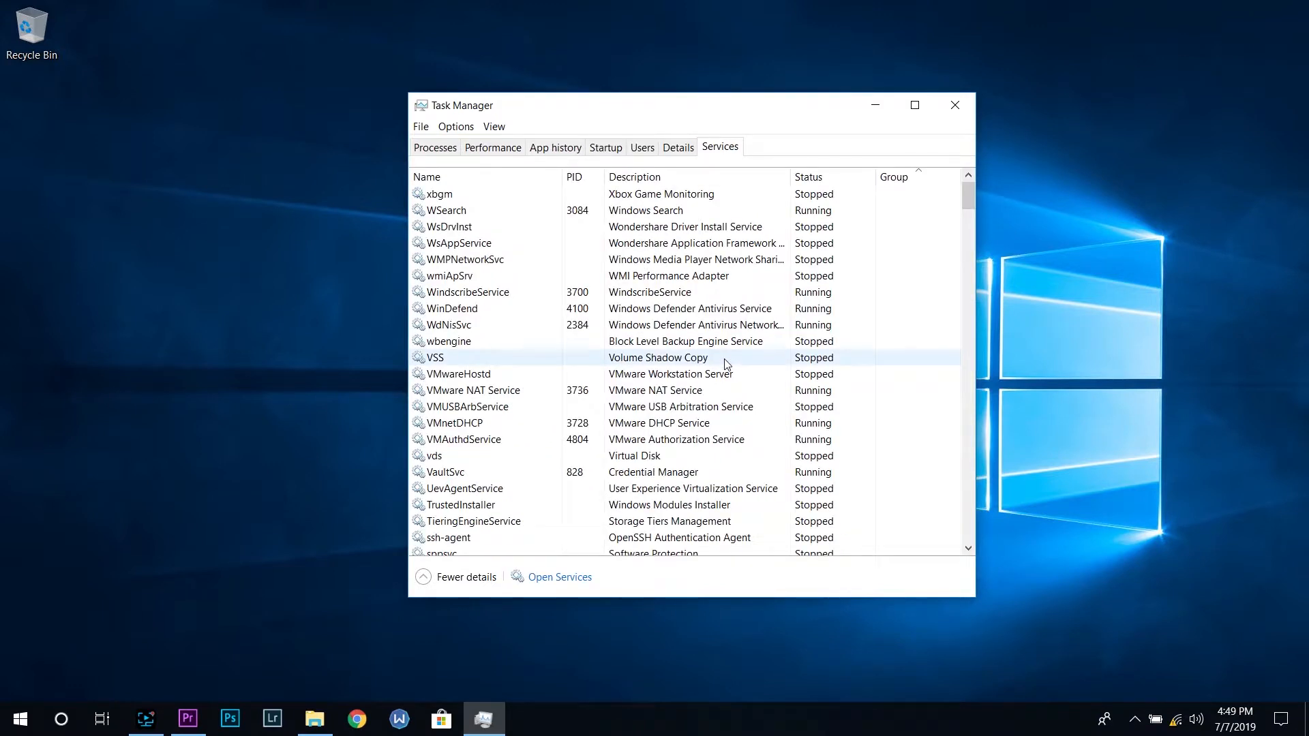
key(e)
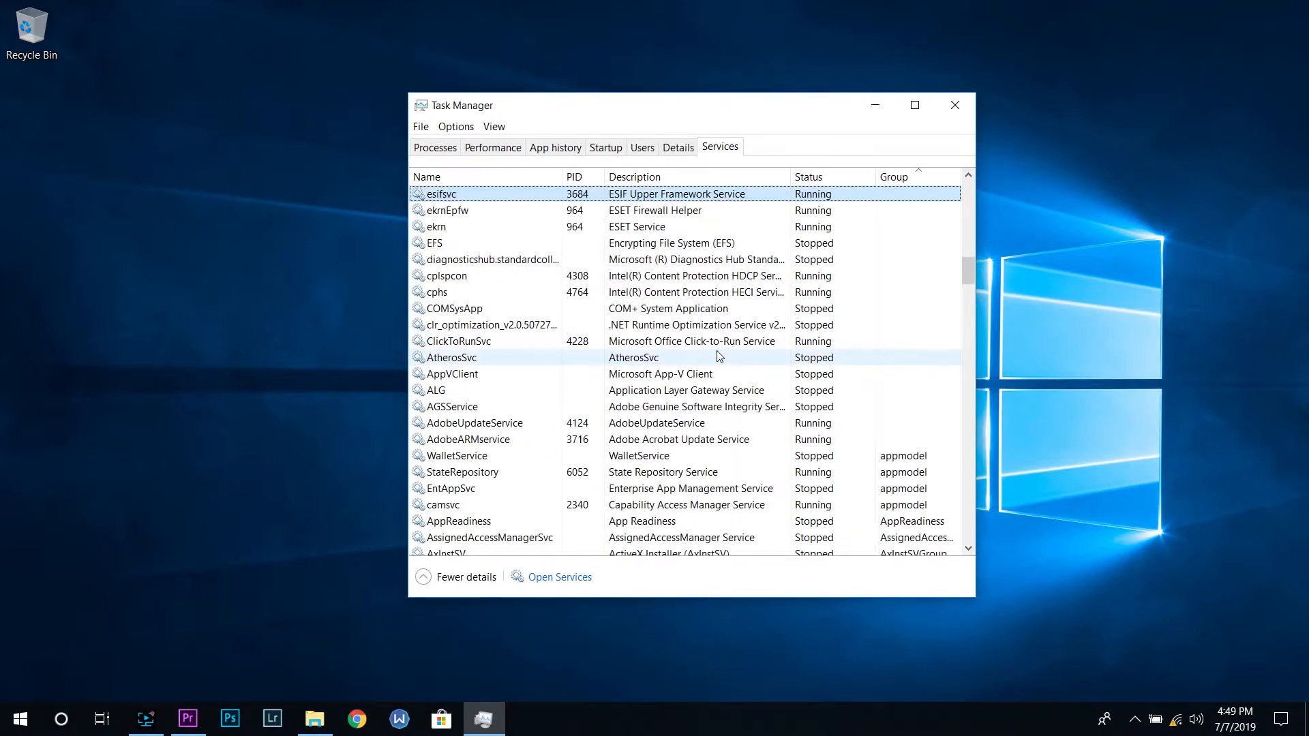
click(658, 232)
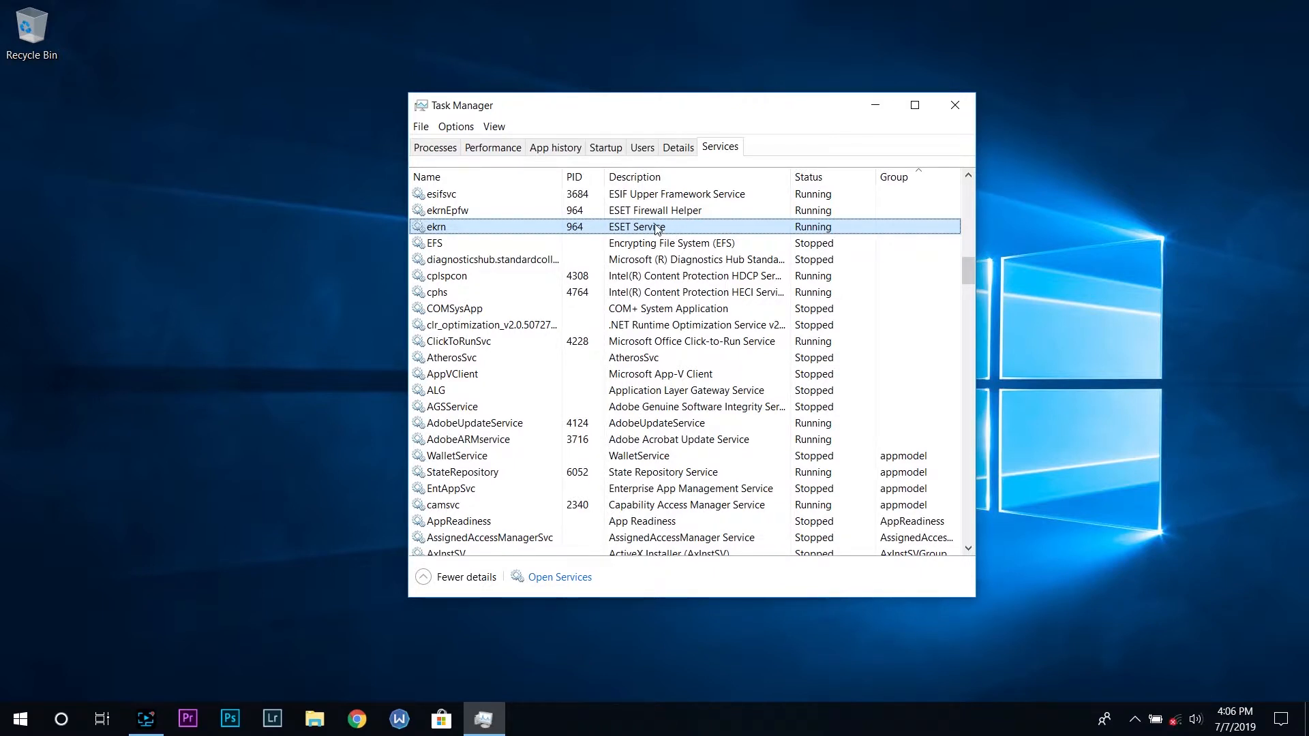
right_click(656, 226)
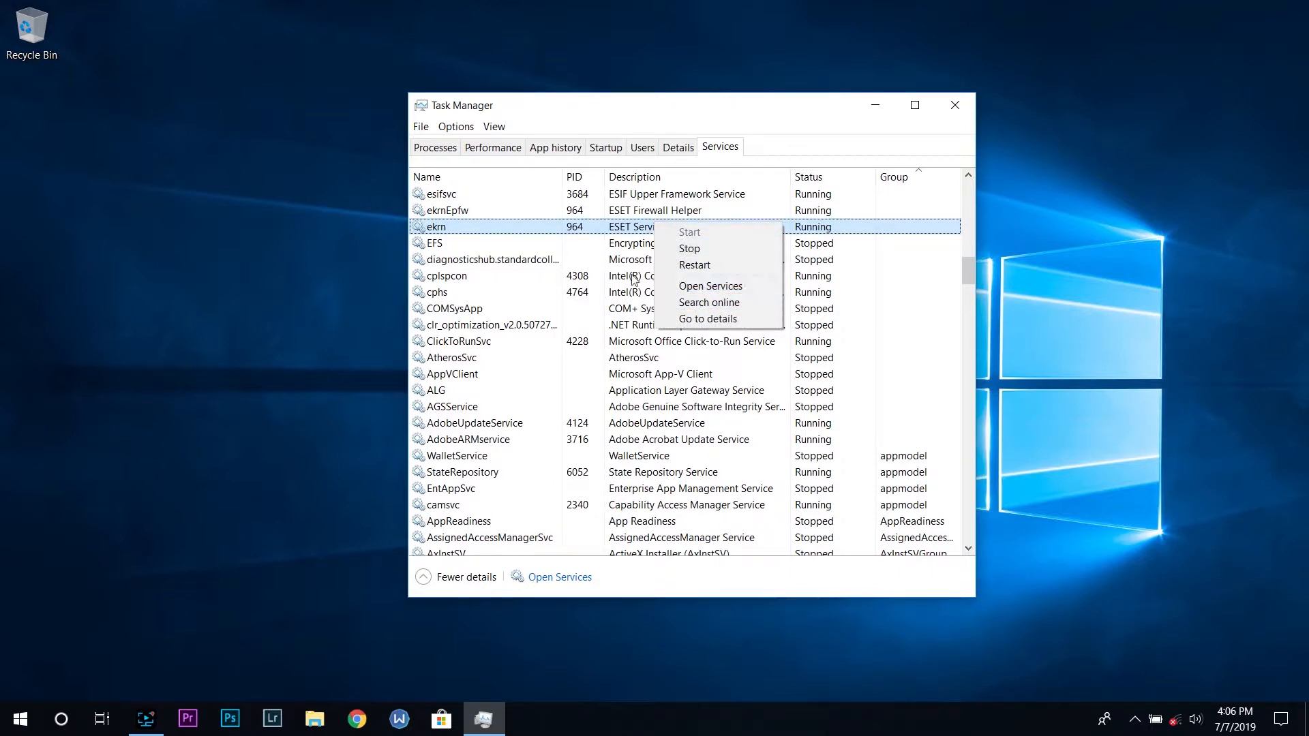
click(617, 240)
right_click(618, 228)
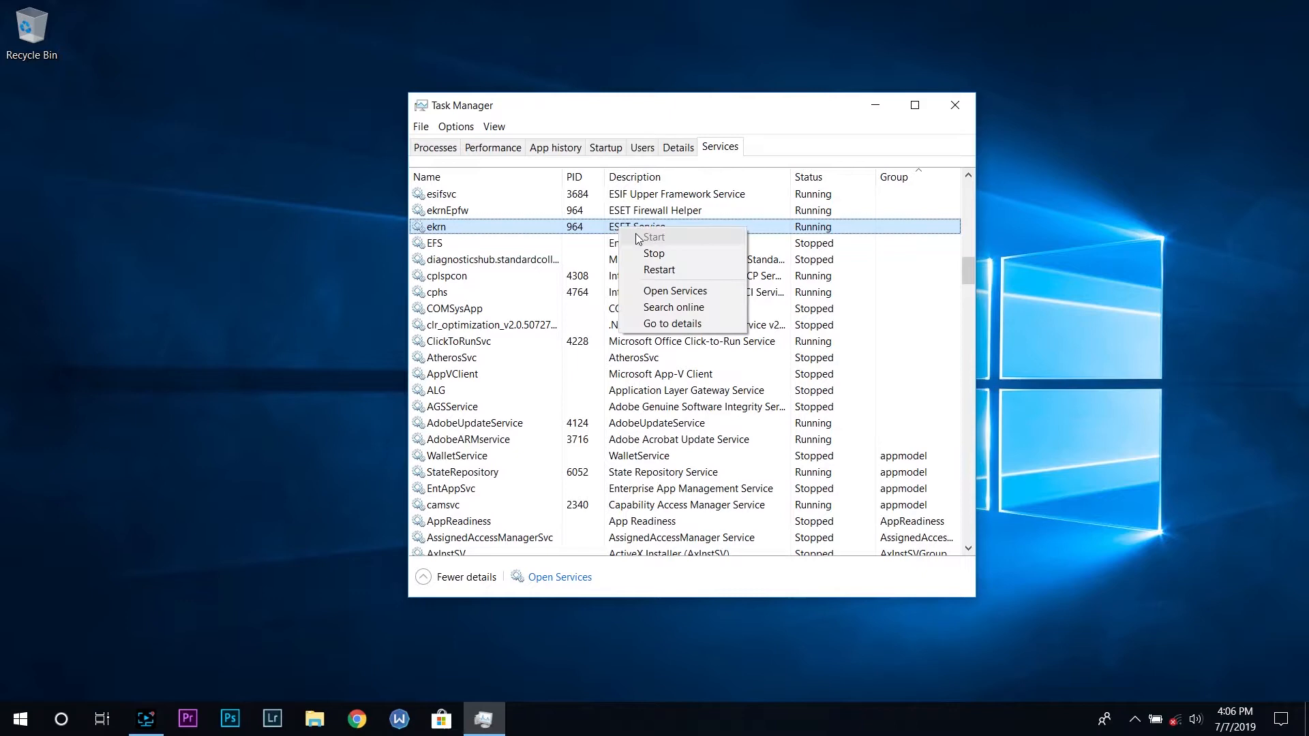
click(702, 290)
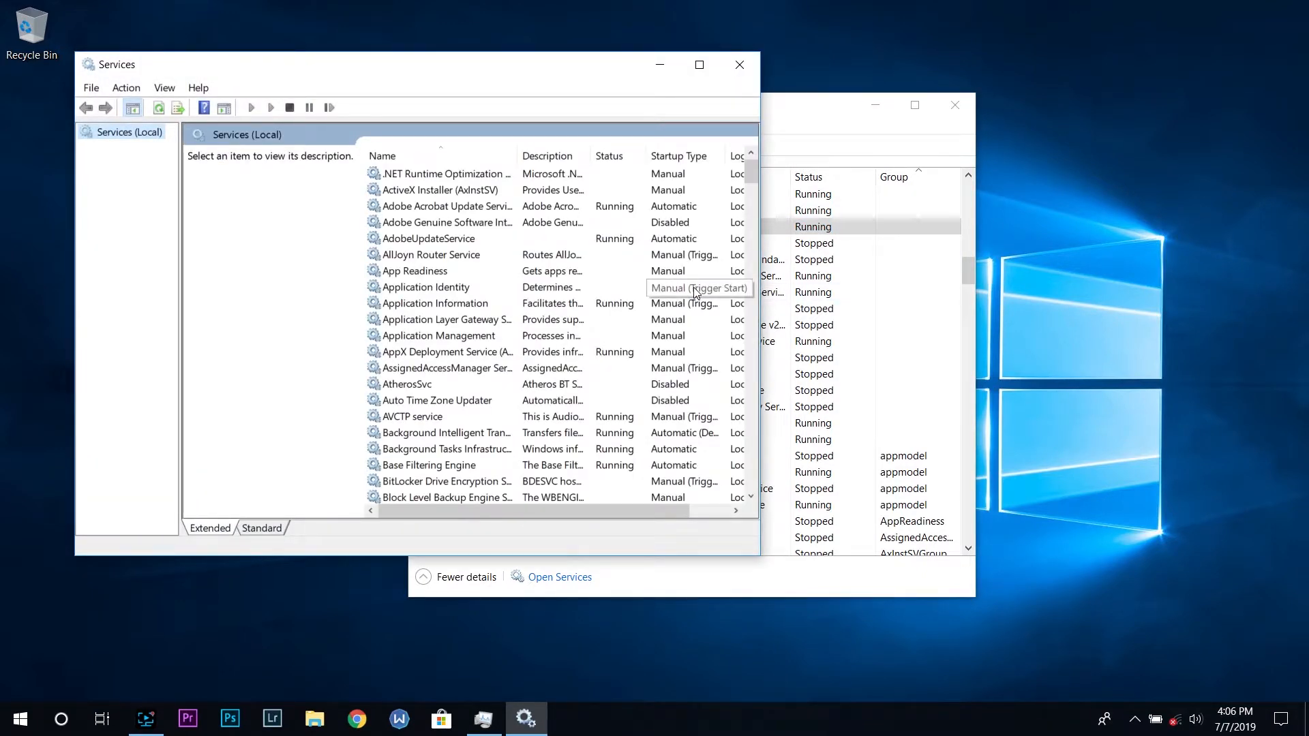
Open the properties of ESET Service in the Services console
scroll(479, 280, down, 6)
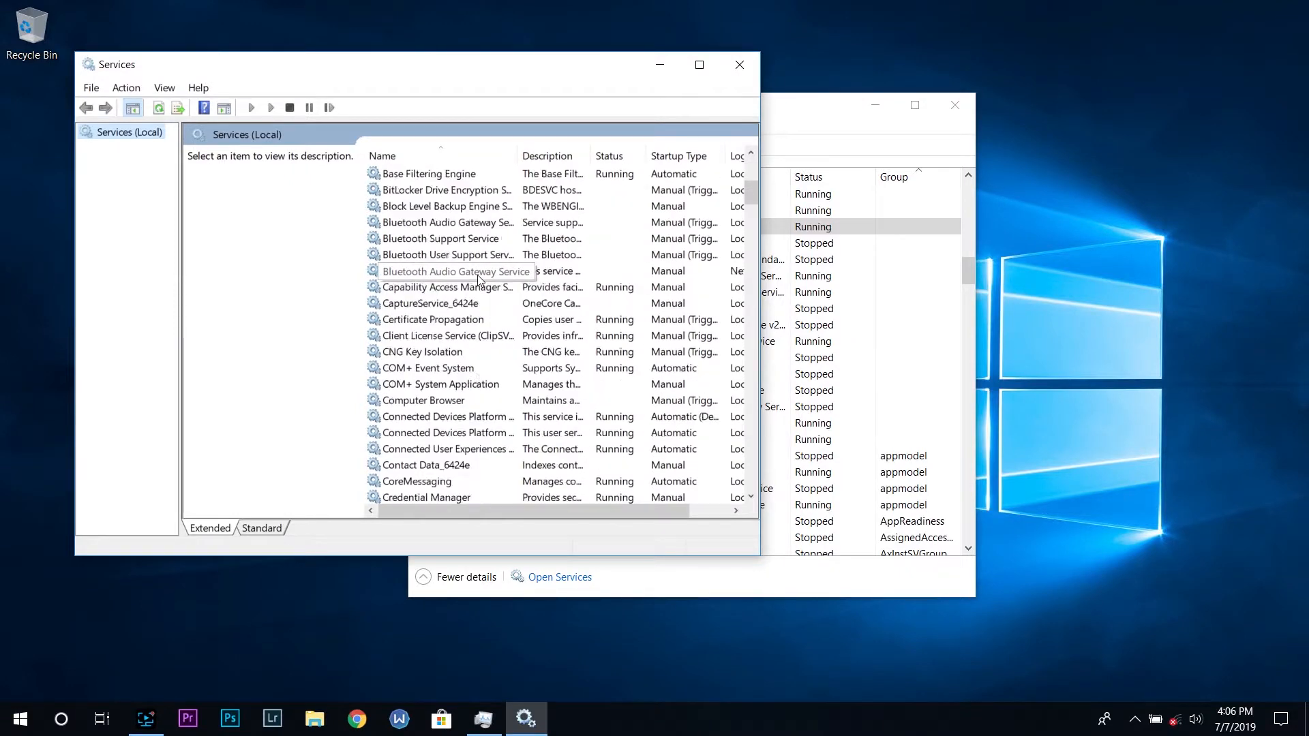
scroll(479, 280, down, 2)
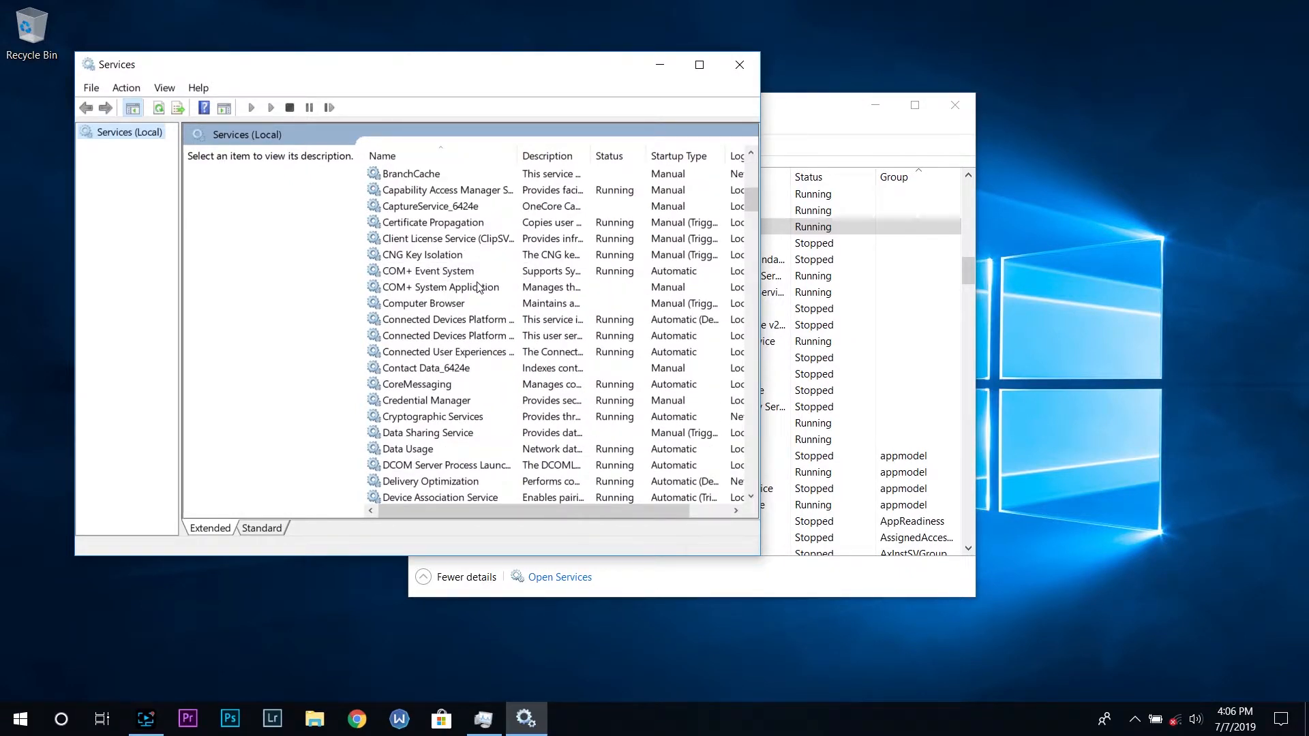
scroll(479, 287, down, 8)
scroll(465, 334, down, 3)
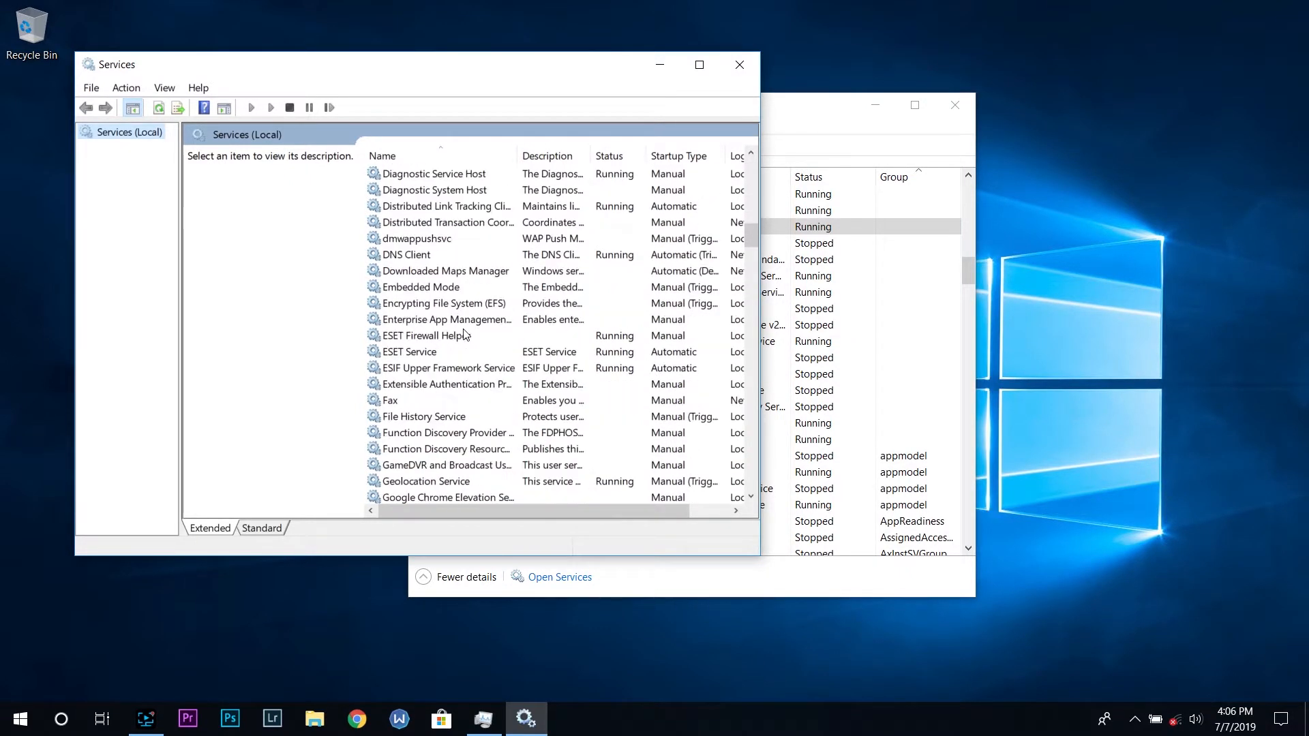
click(445, 353)
right_click(429, 353)
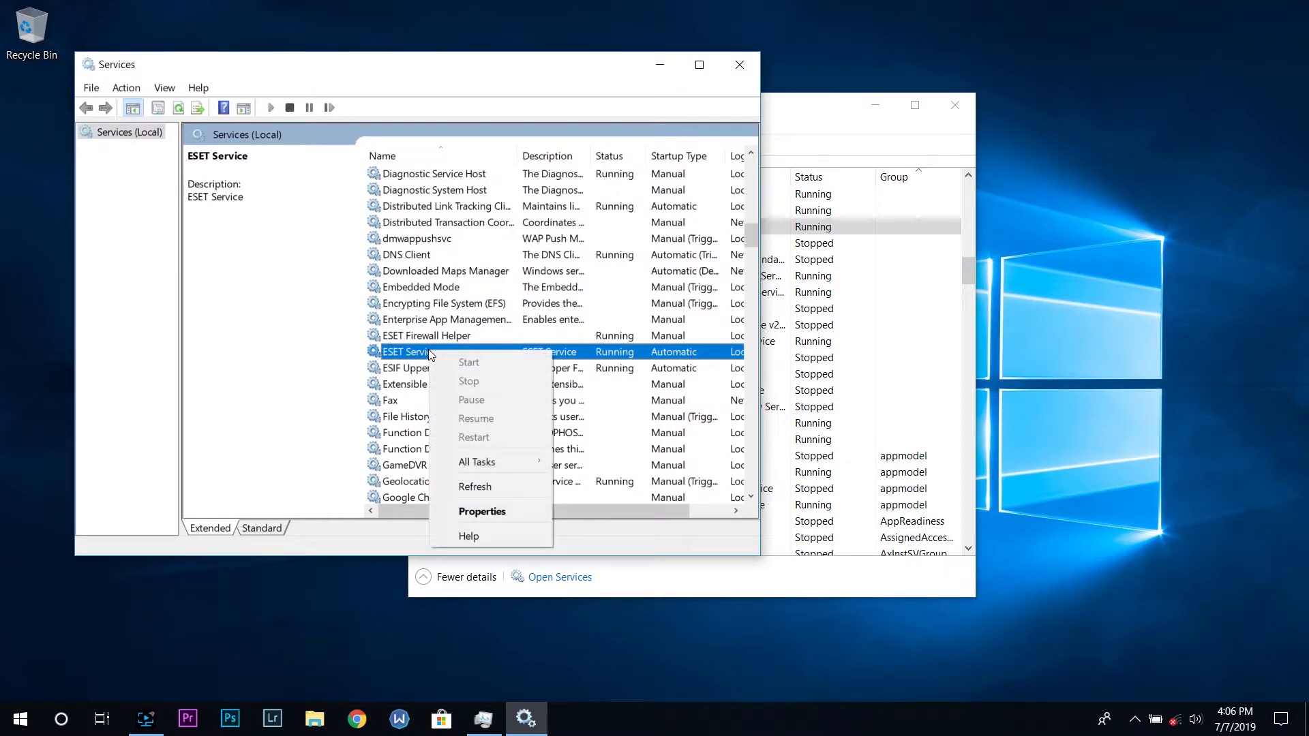
click(494, 512)
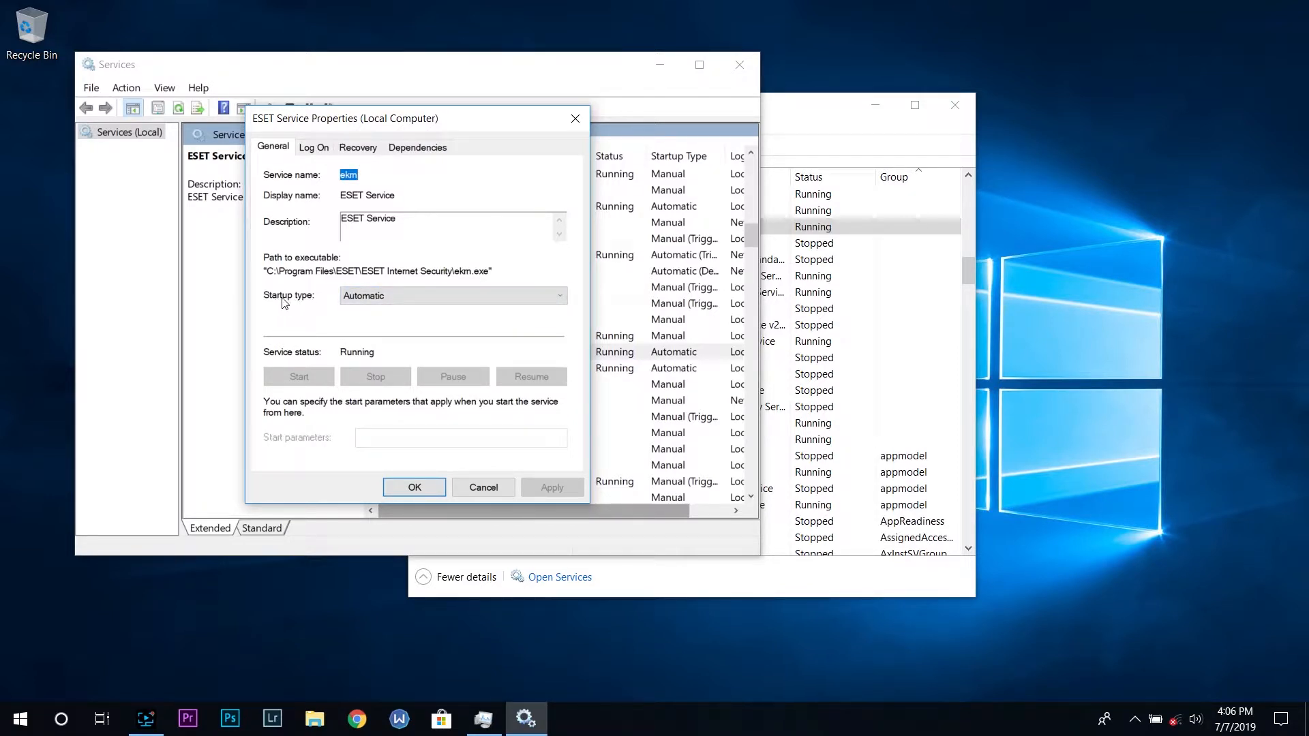
Try switching the ESET Service startup type between Disabled, Manual and Automatic
click(427, 295)
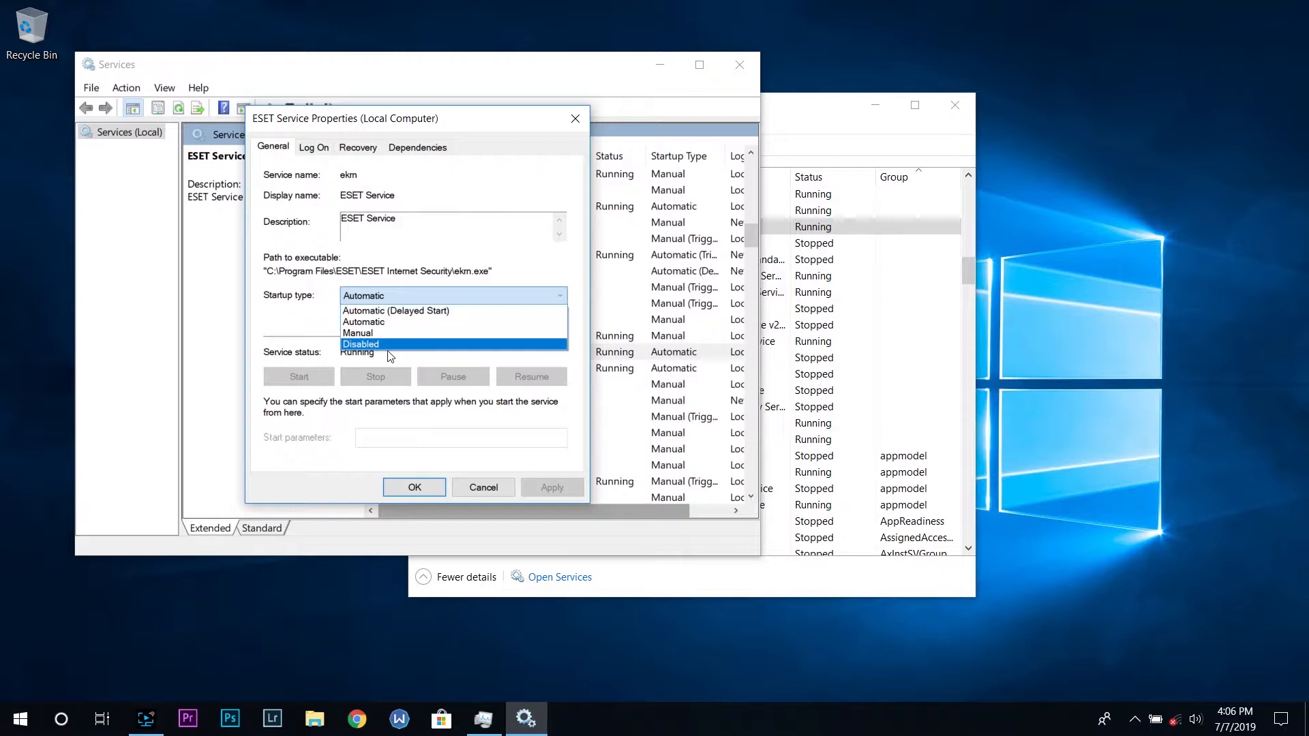
click(386, 345)
click(385, 295)
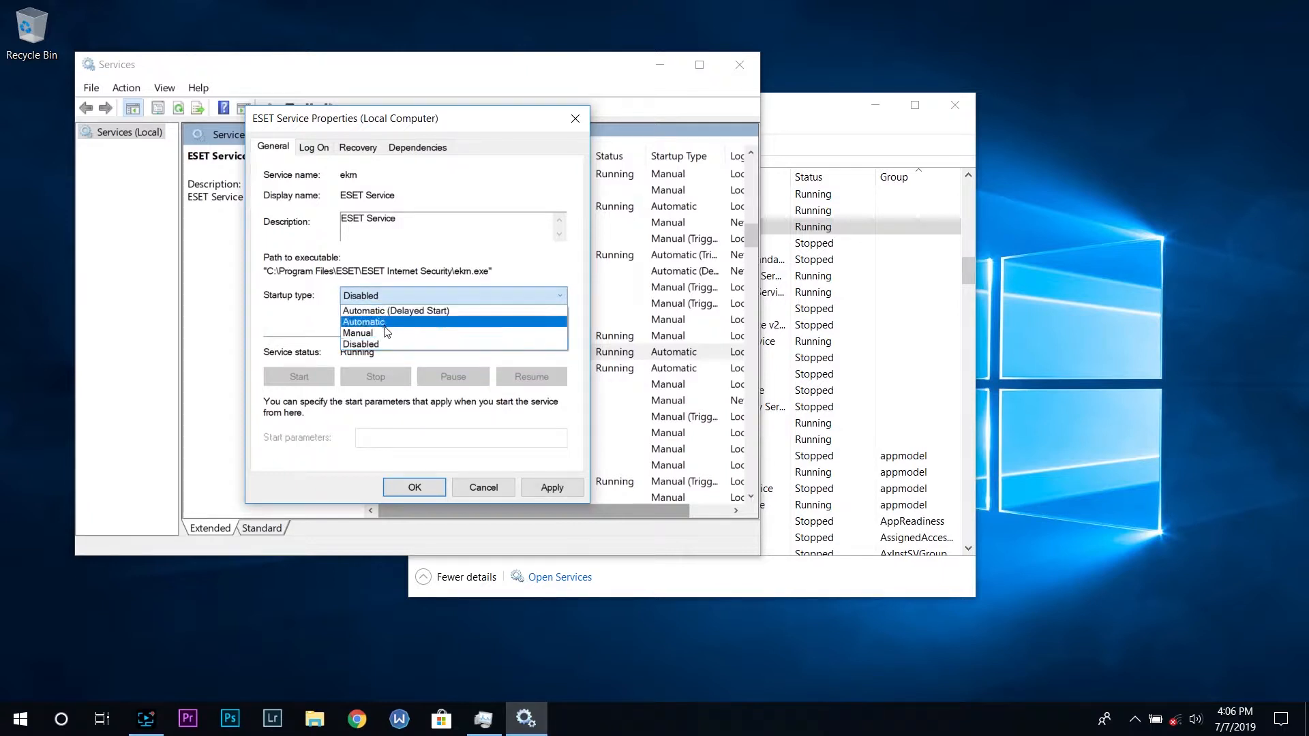
click(383, 334)
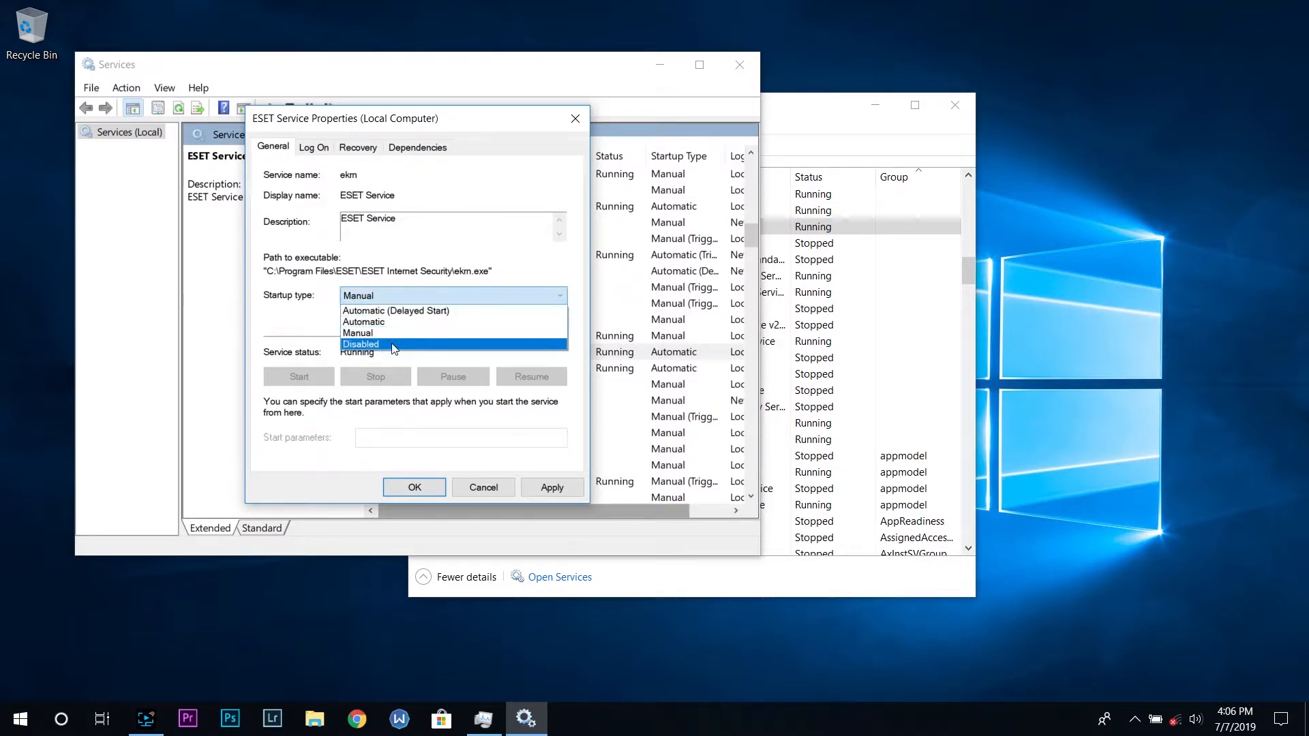
click(390, 334)
click(390, 295)
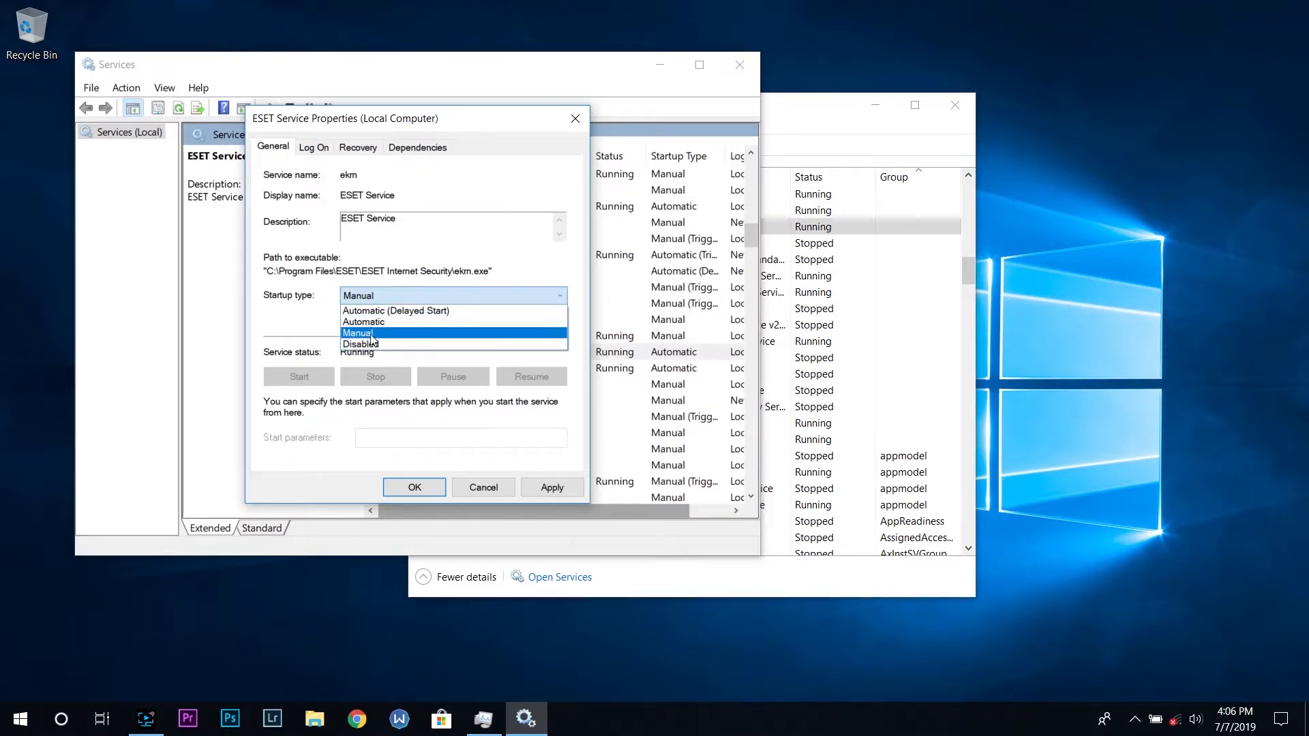
click(381, 322)
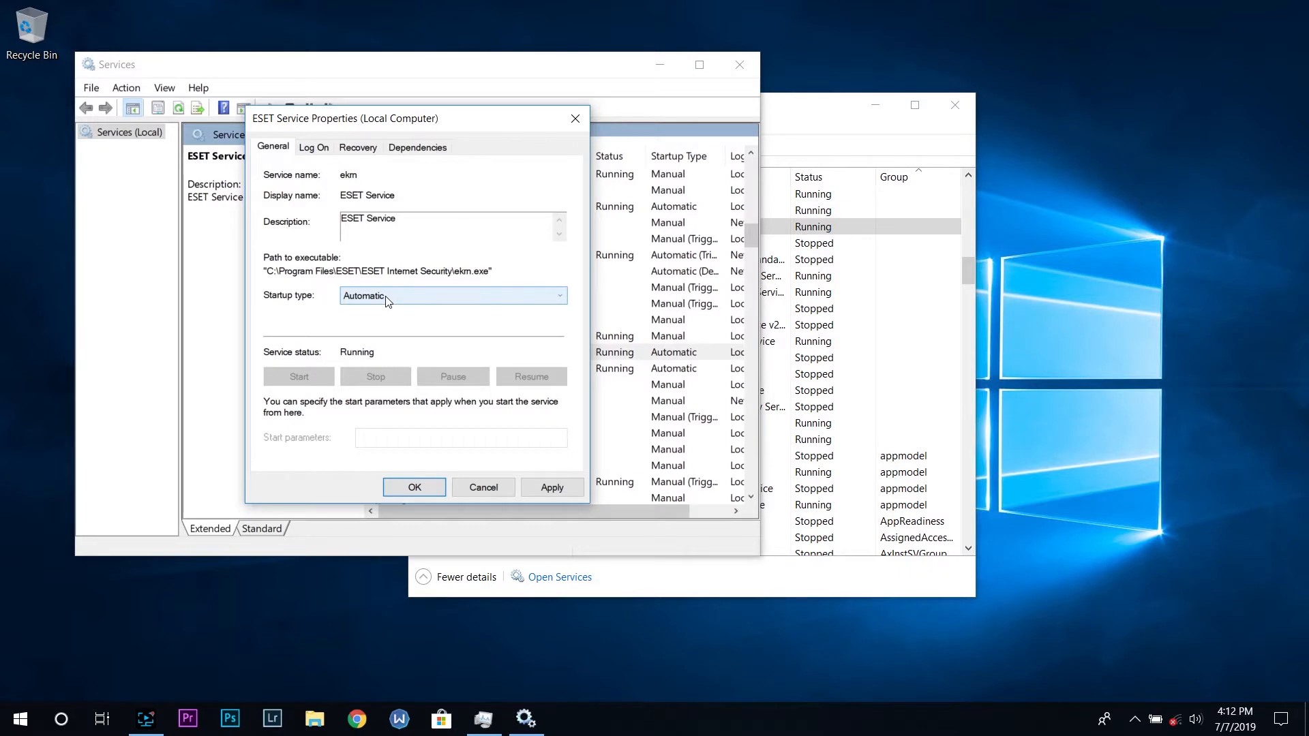
Set the ESET Service startup type to Automatic (Delayed Start)
click(407, 295)
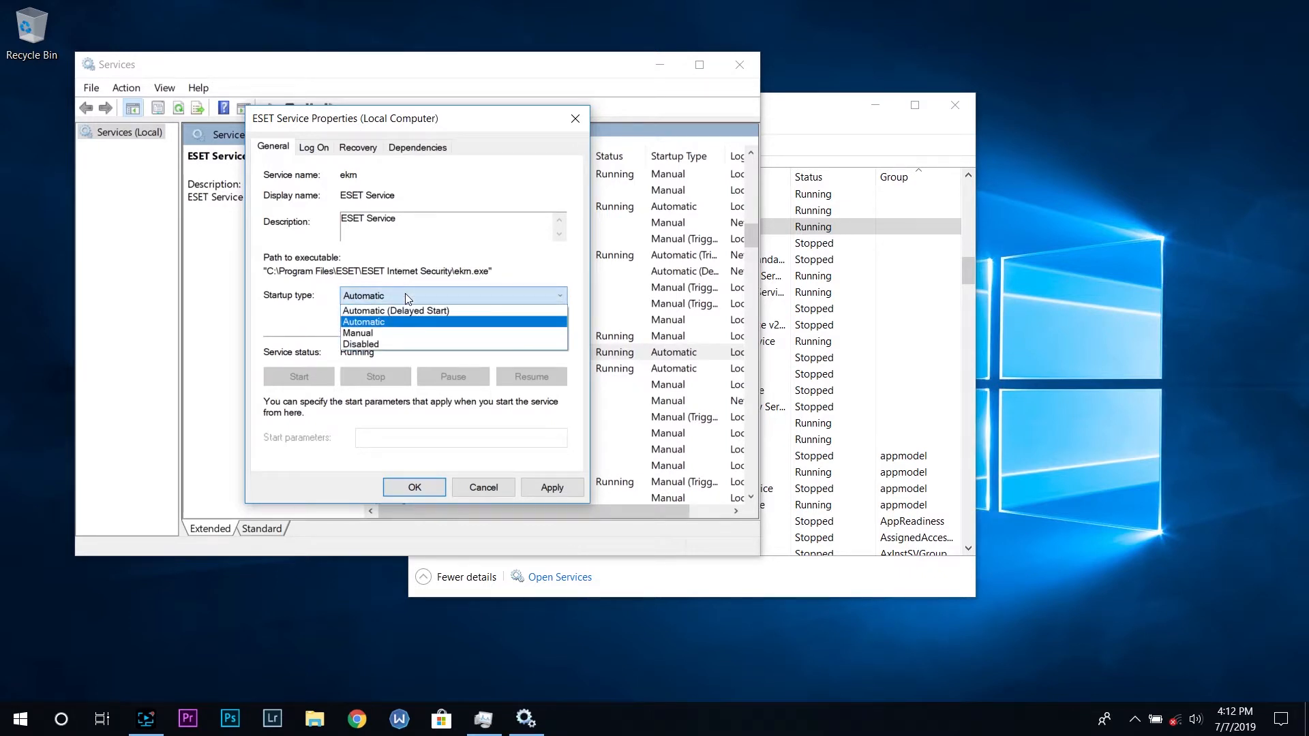
click(417, 311)
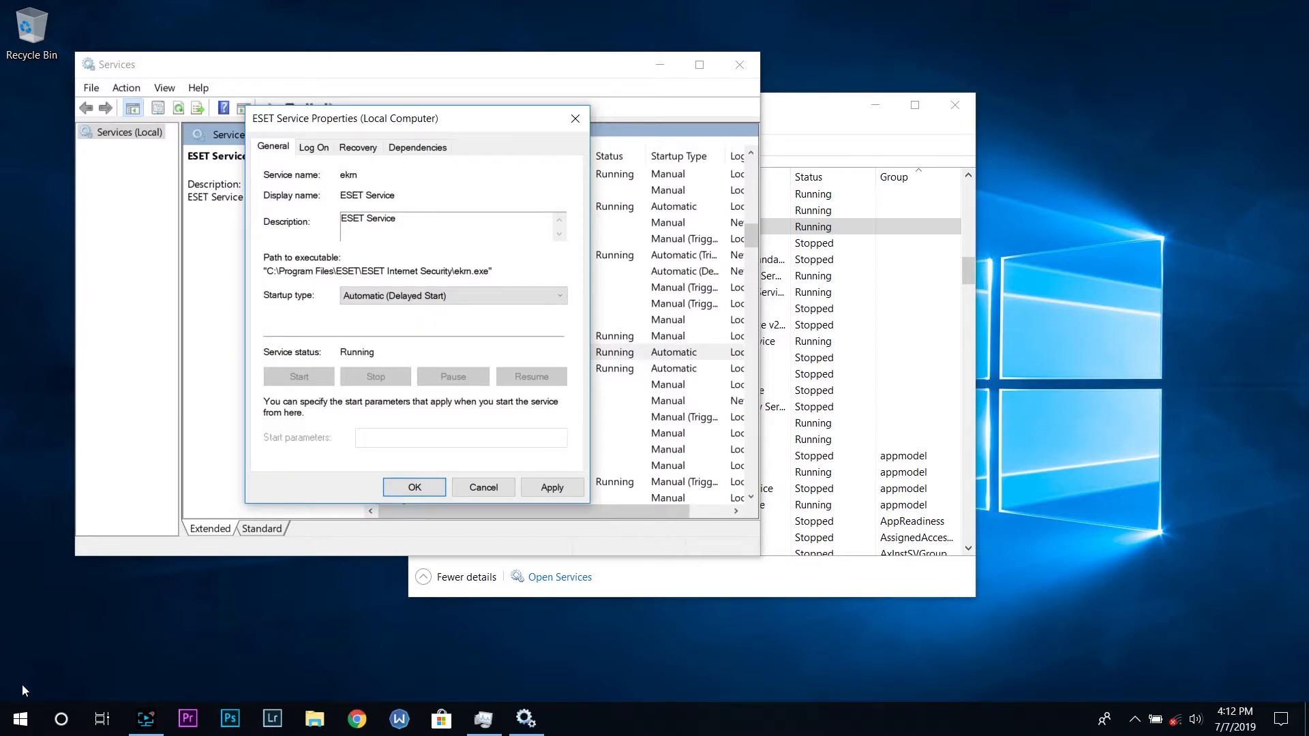
click(450, 298)
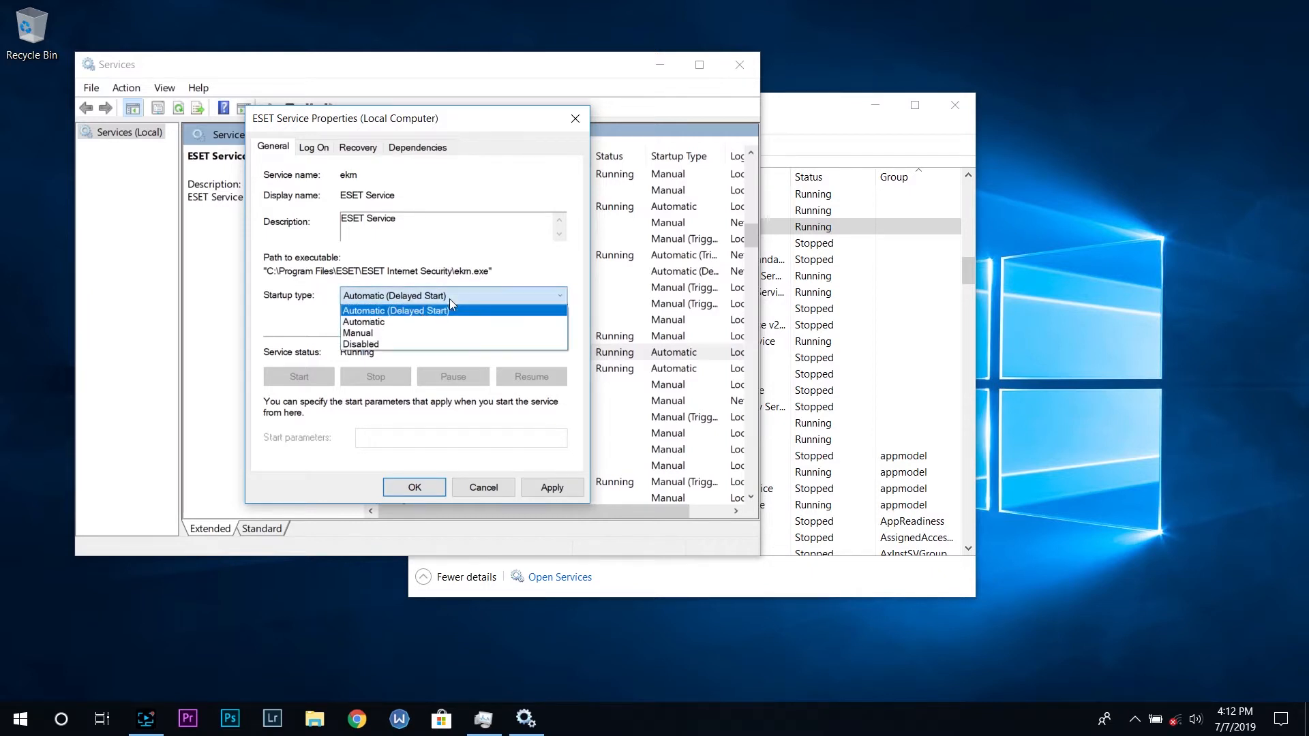
click(423, 314)
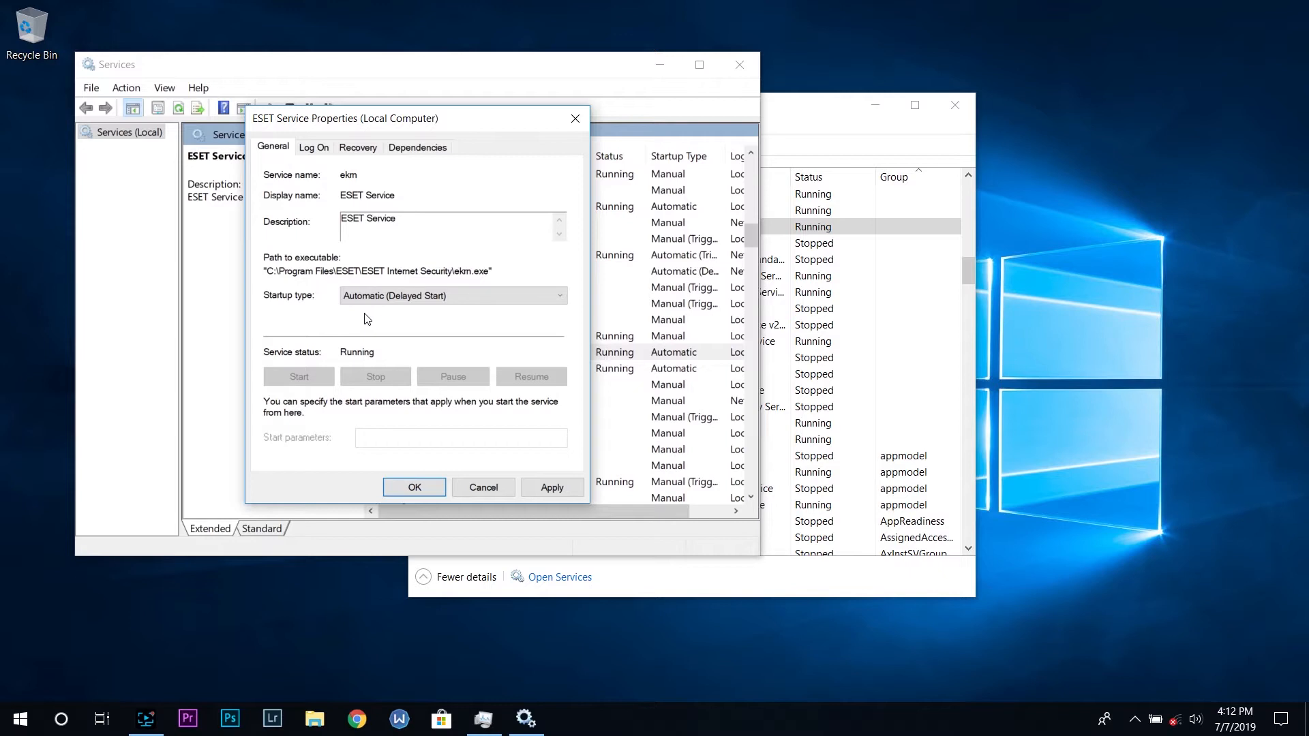
click(416, 301)
click(414, 302)
click(419, 302)
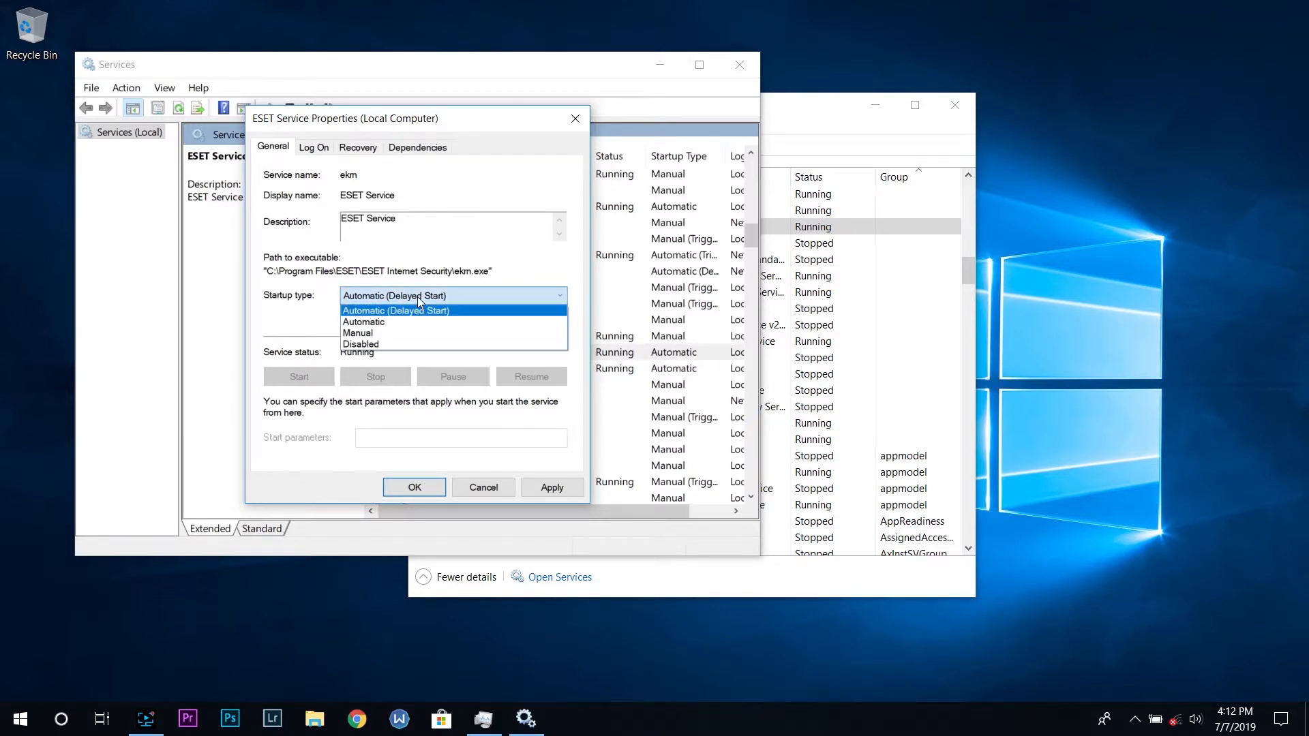
Switch the ESET Service startup type to Disabled and back to Automatic
click(401, 346)
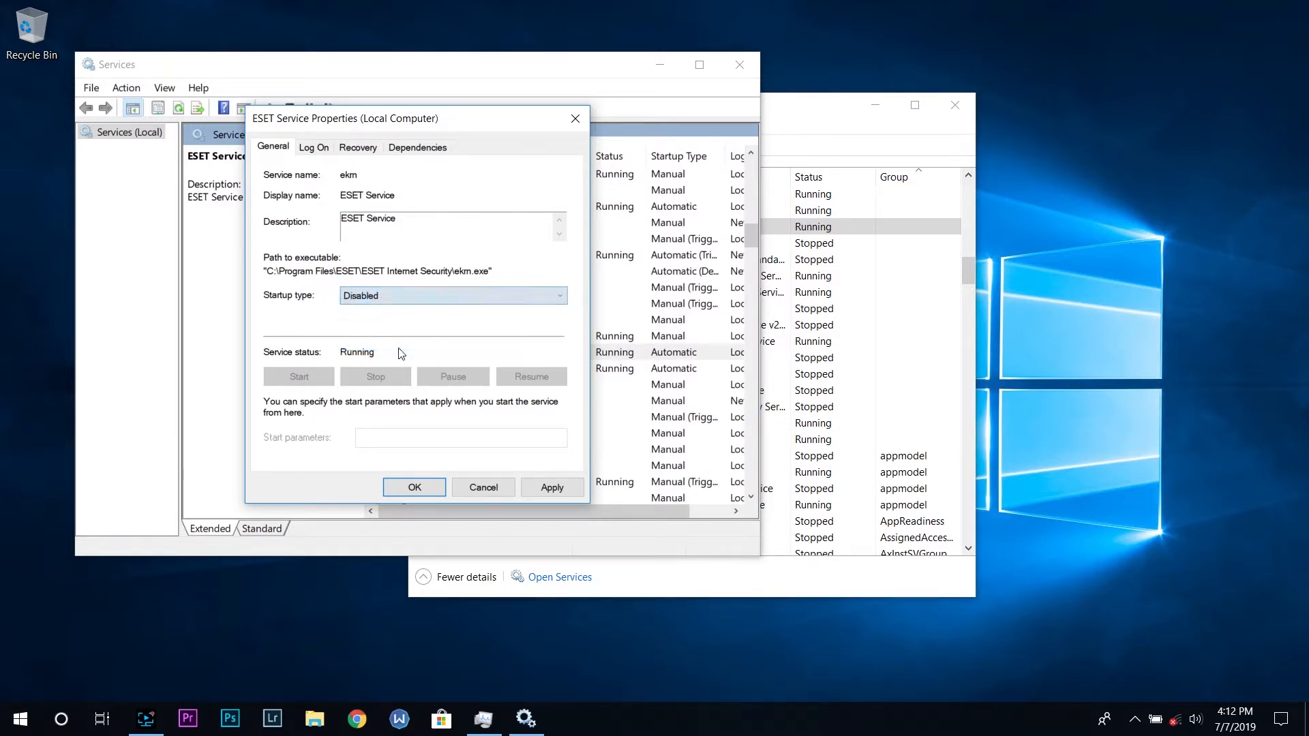
click(386, 301)
click(392, 302)
click(392, 300)
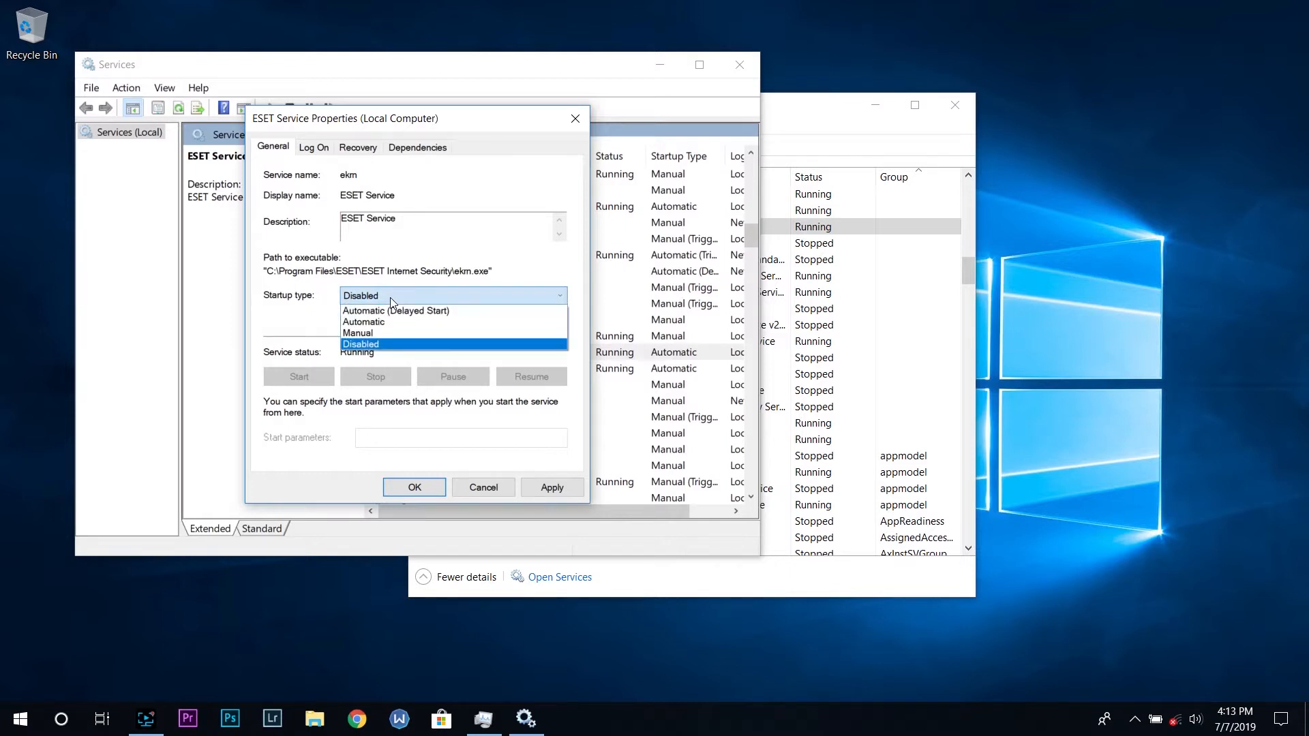
click(387, 319)
Try to set the ESET Service startup type to Disabled and save the properties
drag(270, 128, 311, 143)
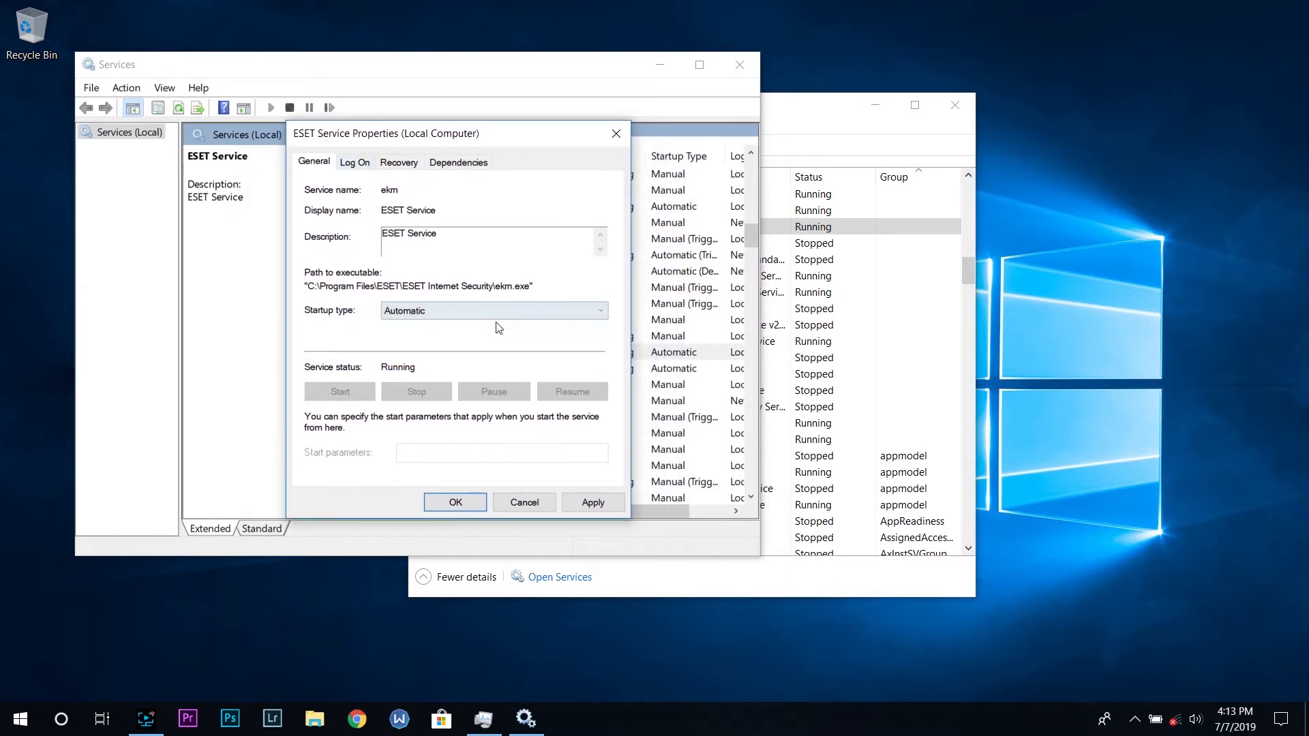
click(590, 504)
click(436, 311)
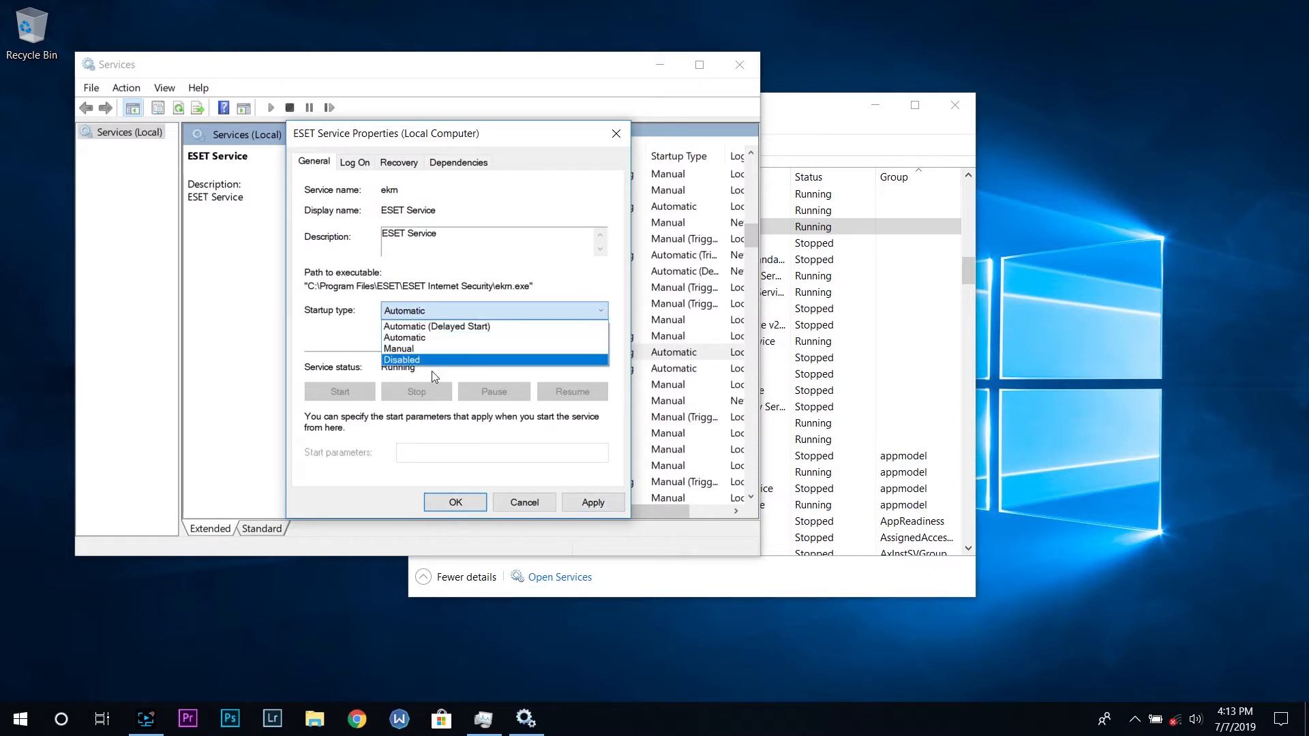
click(420, 362)
click(464, 504)
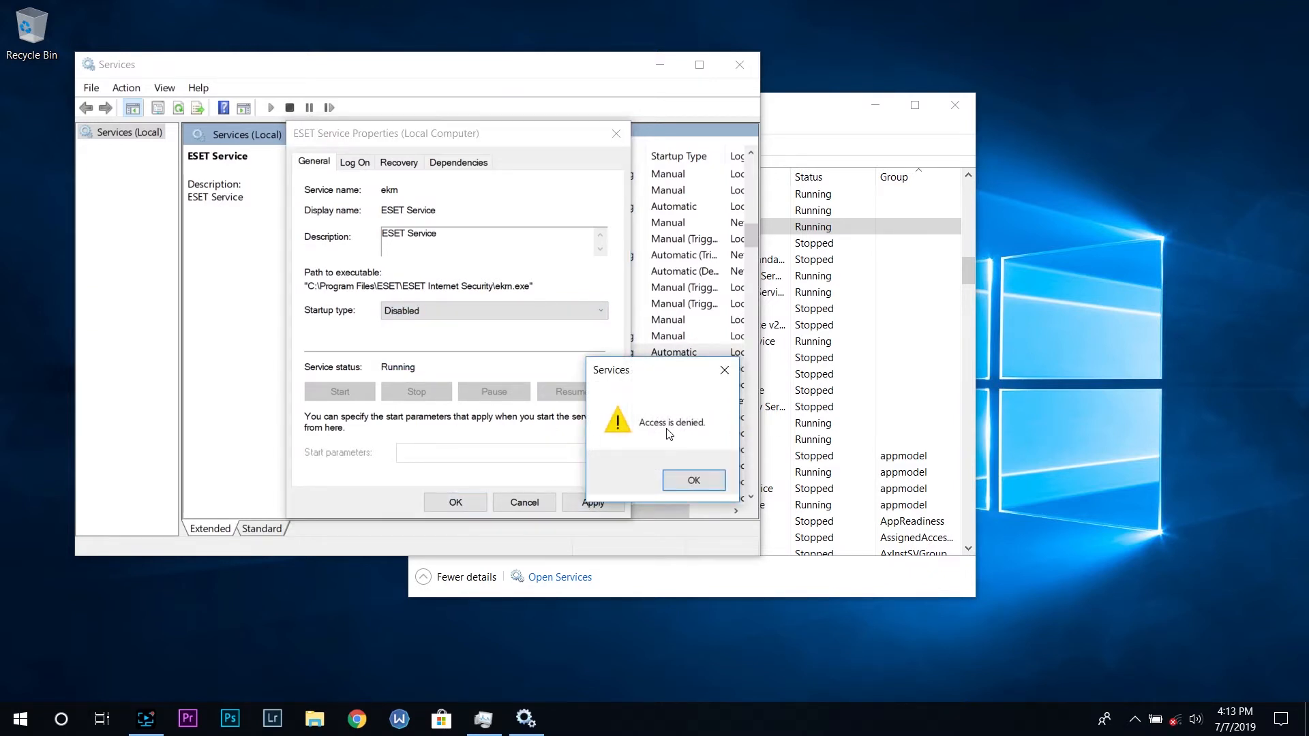
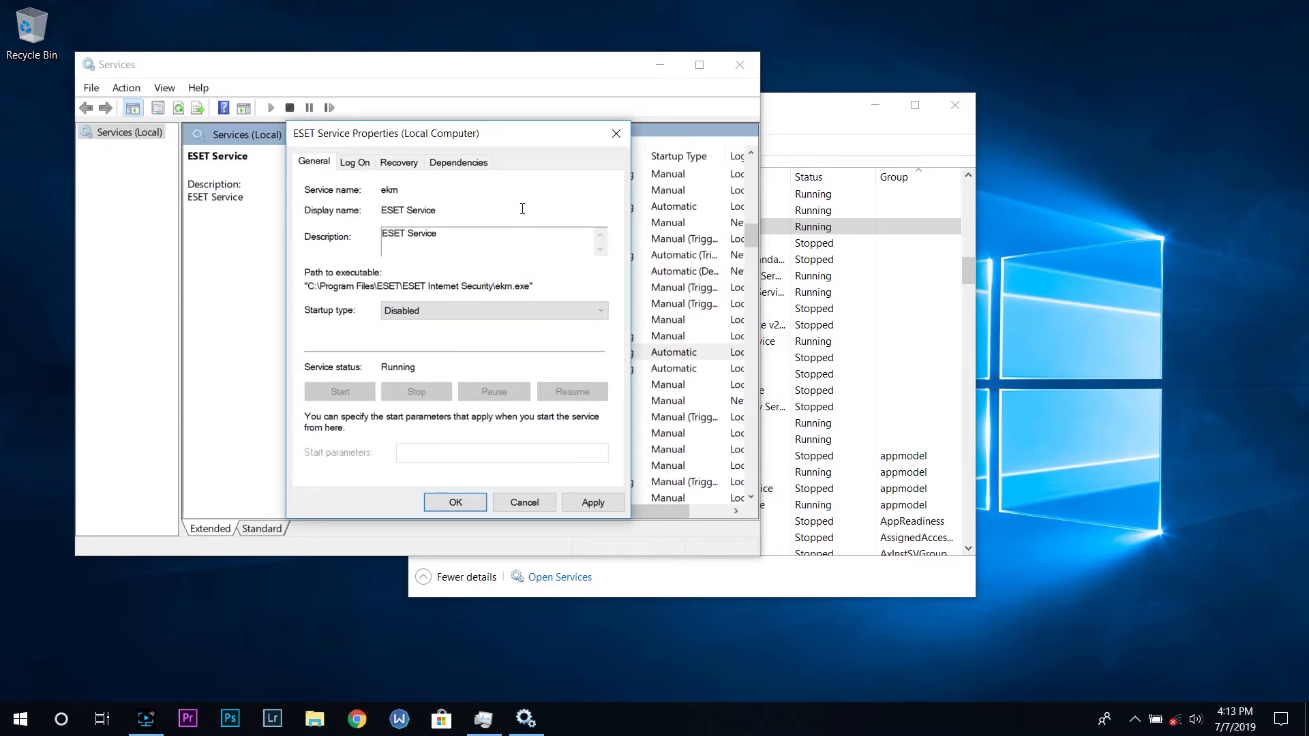
Switch the ESET Service startup type to Automatic, then cancel the properties dialog without saving
drag(541, 143, 502, 157)
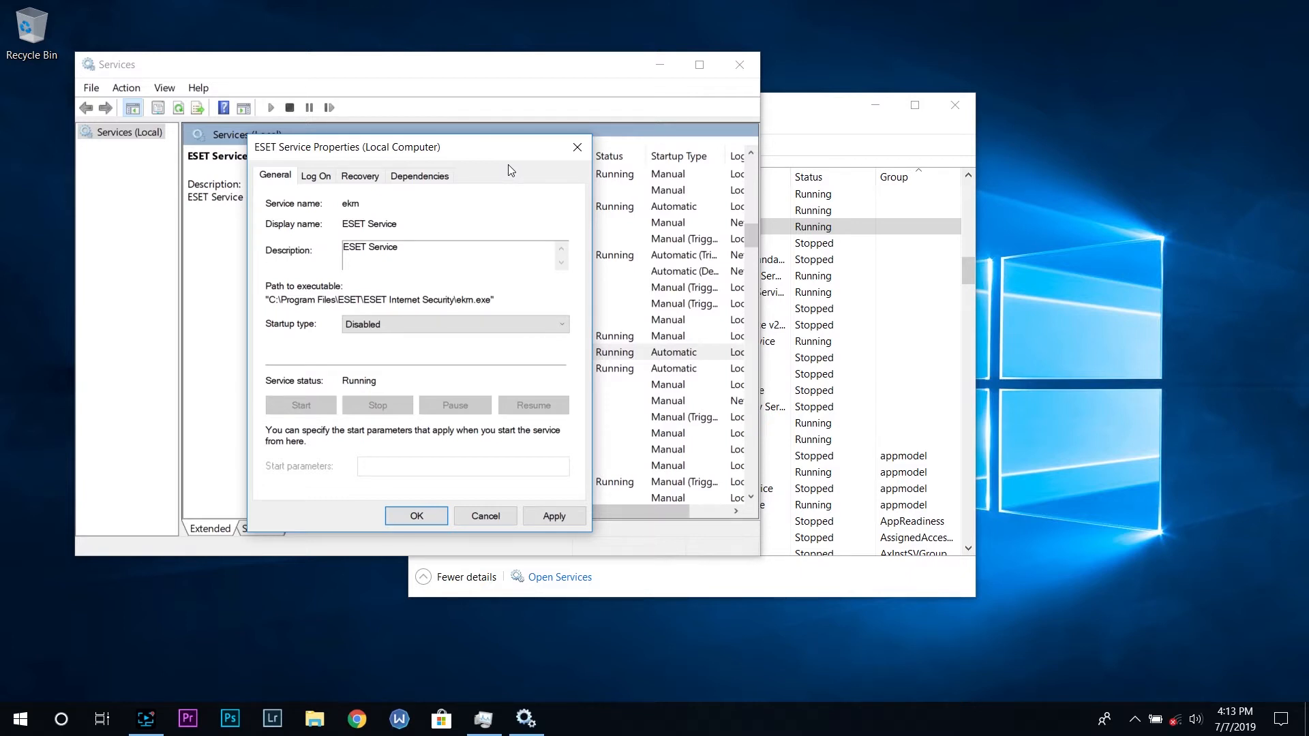
click(381, 326)
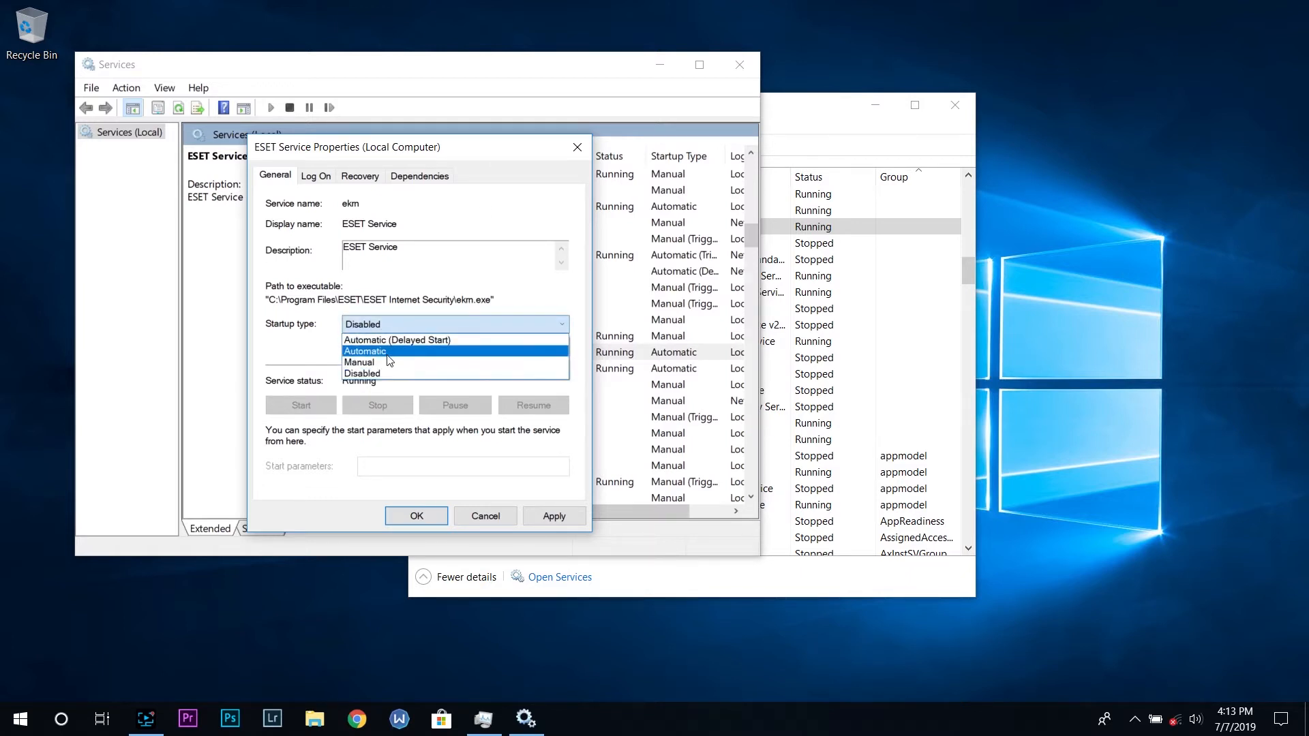
click(387, 352)
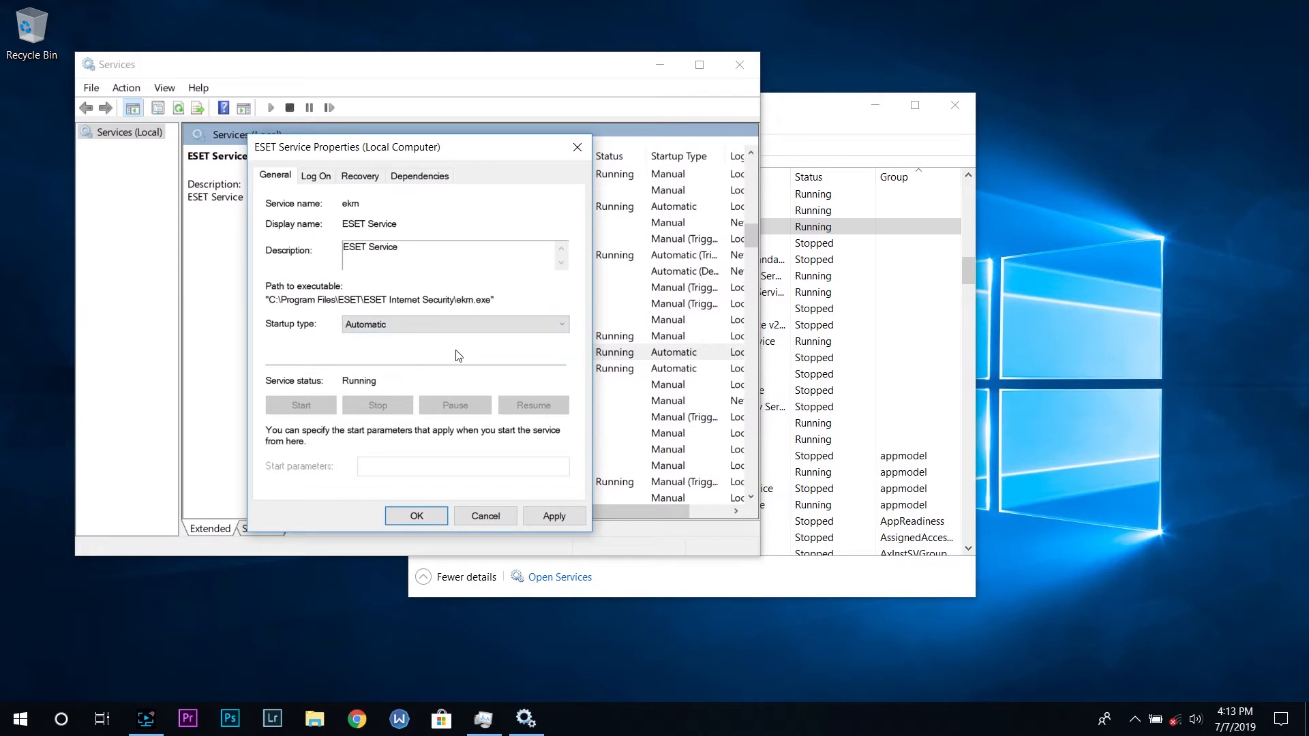
click(473, 516)
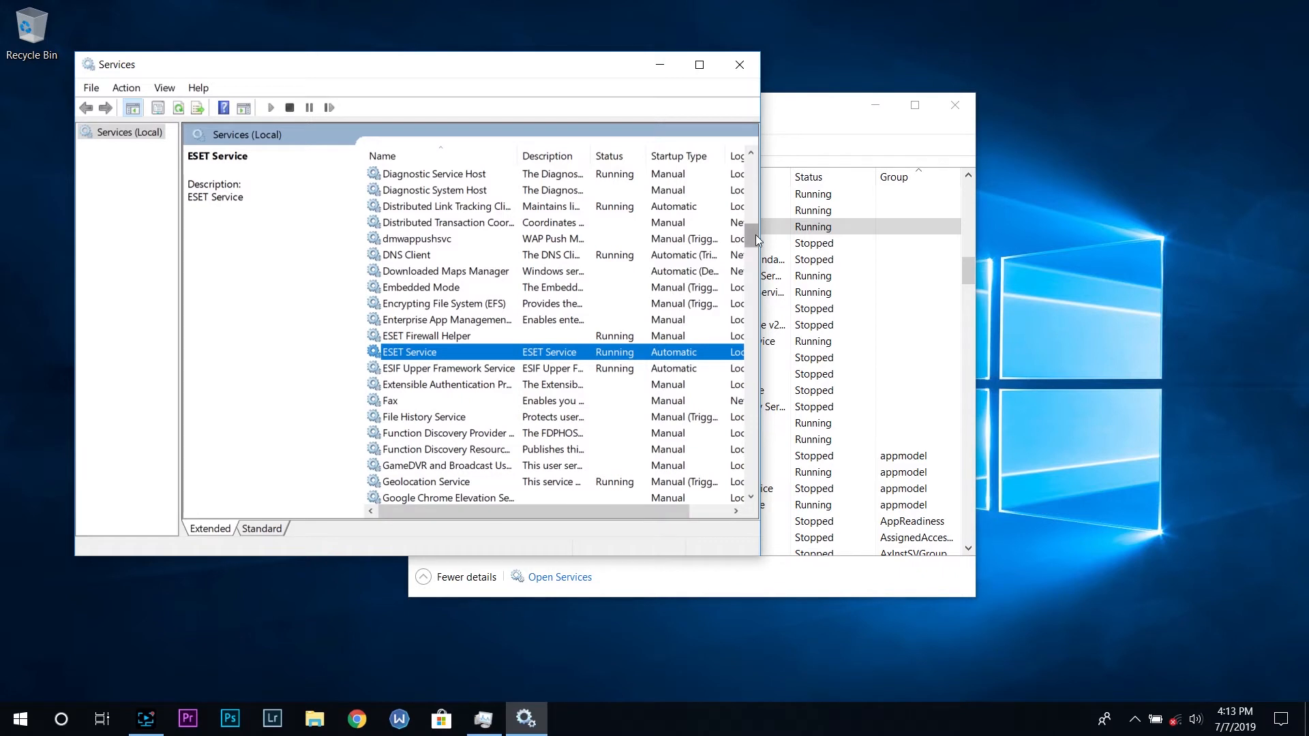
Scroll down the services list to locate ProtonVPN Service
drag(747, 234, 747, 340)
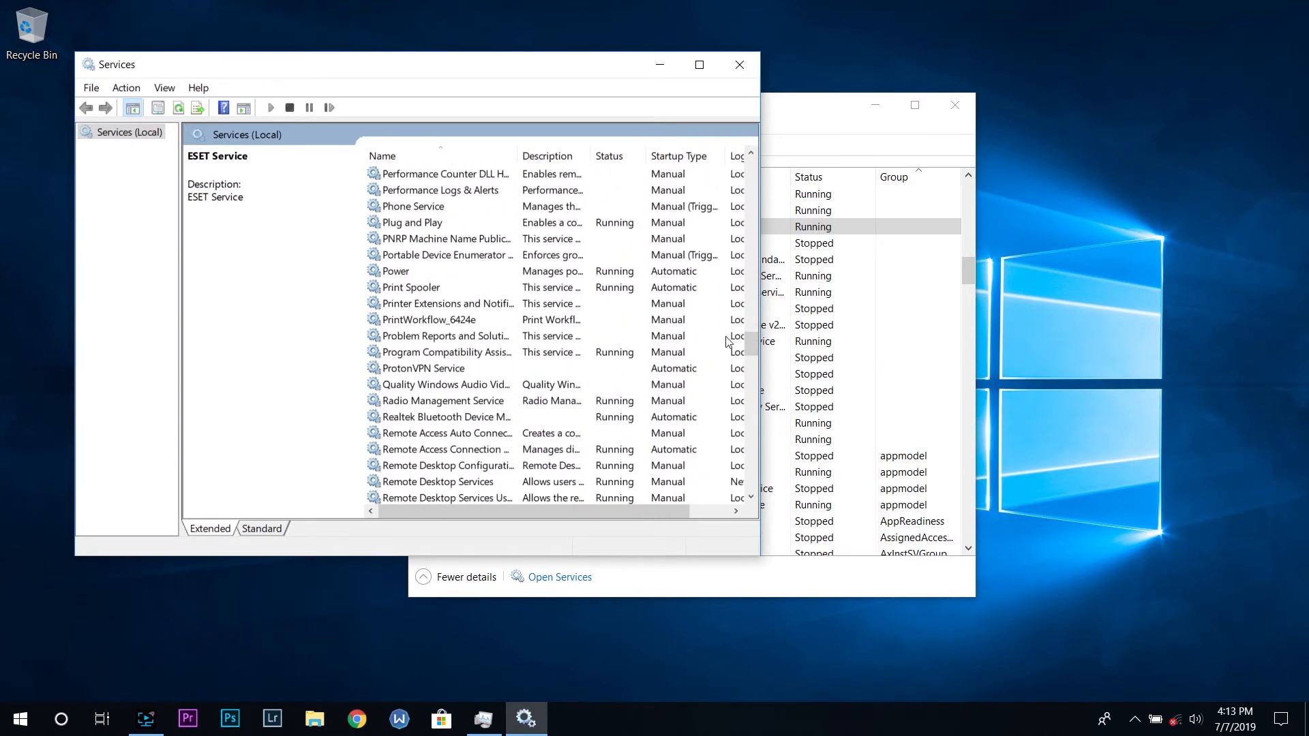